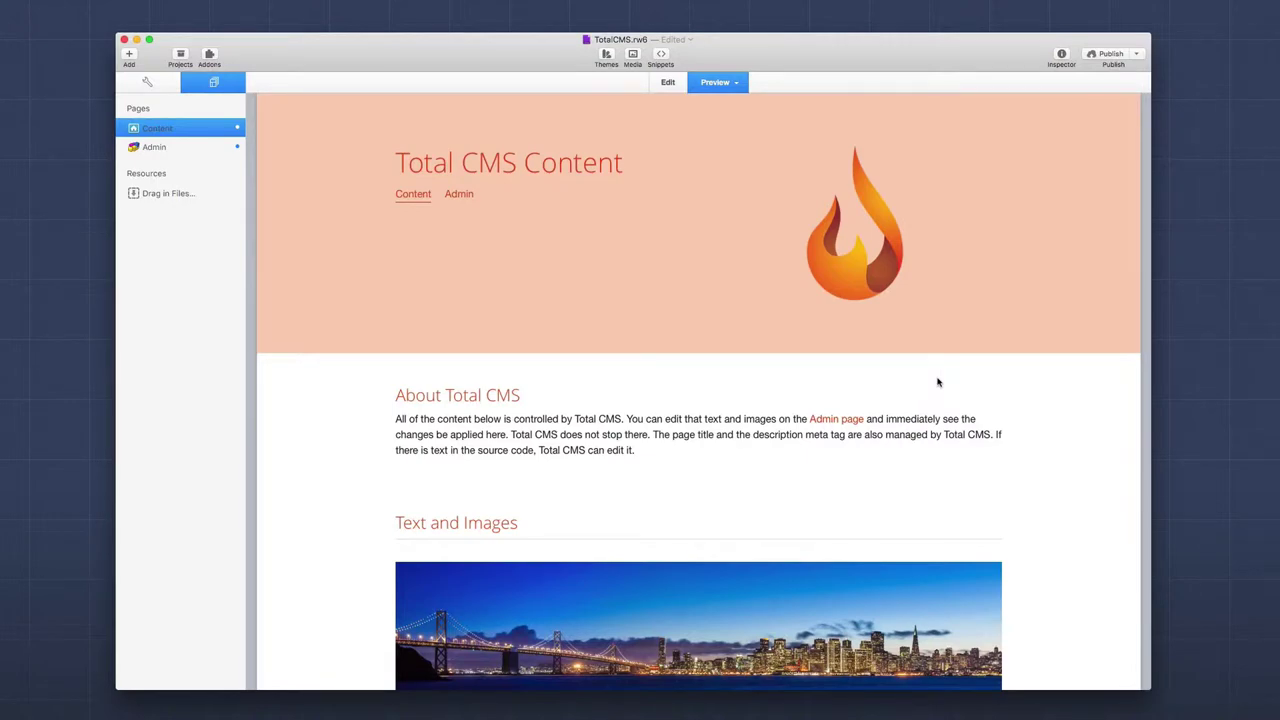
Step: Examine the Feed List section of the Content page preview, including its posts' text and thumbnail images
scroll(938, 382, "down", 20)
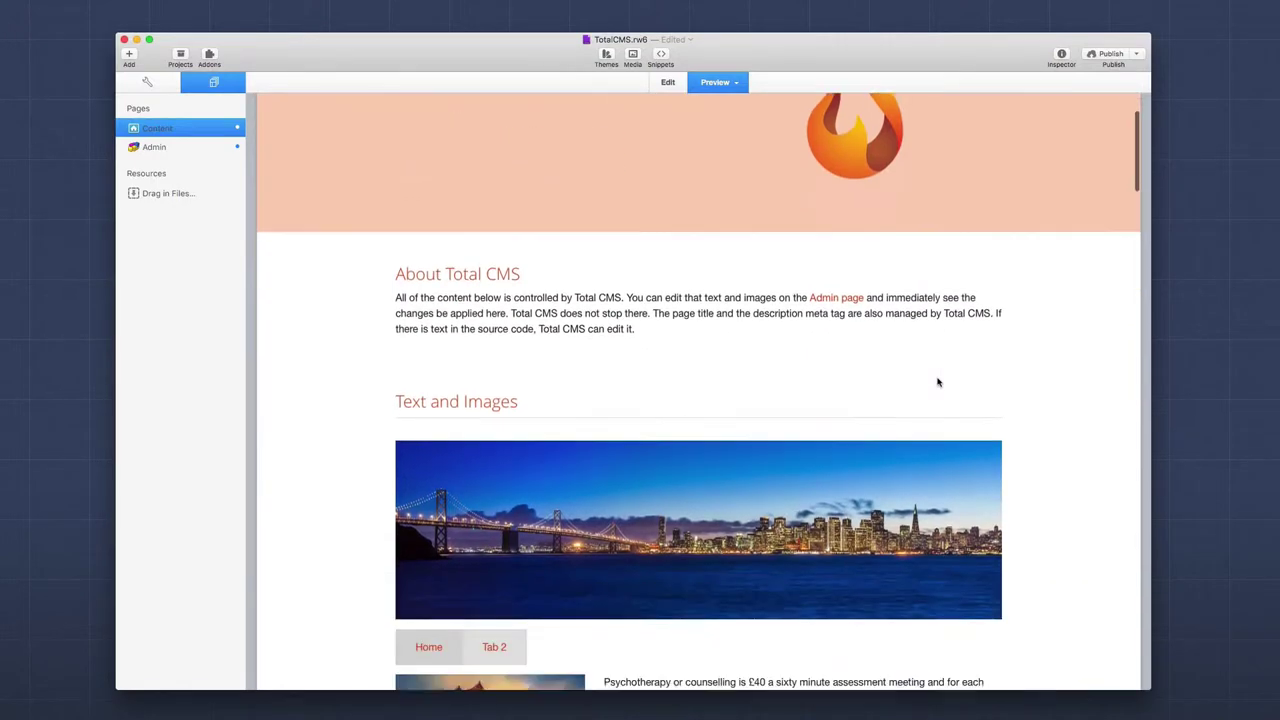
scroll(938, 382, "down", 5)
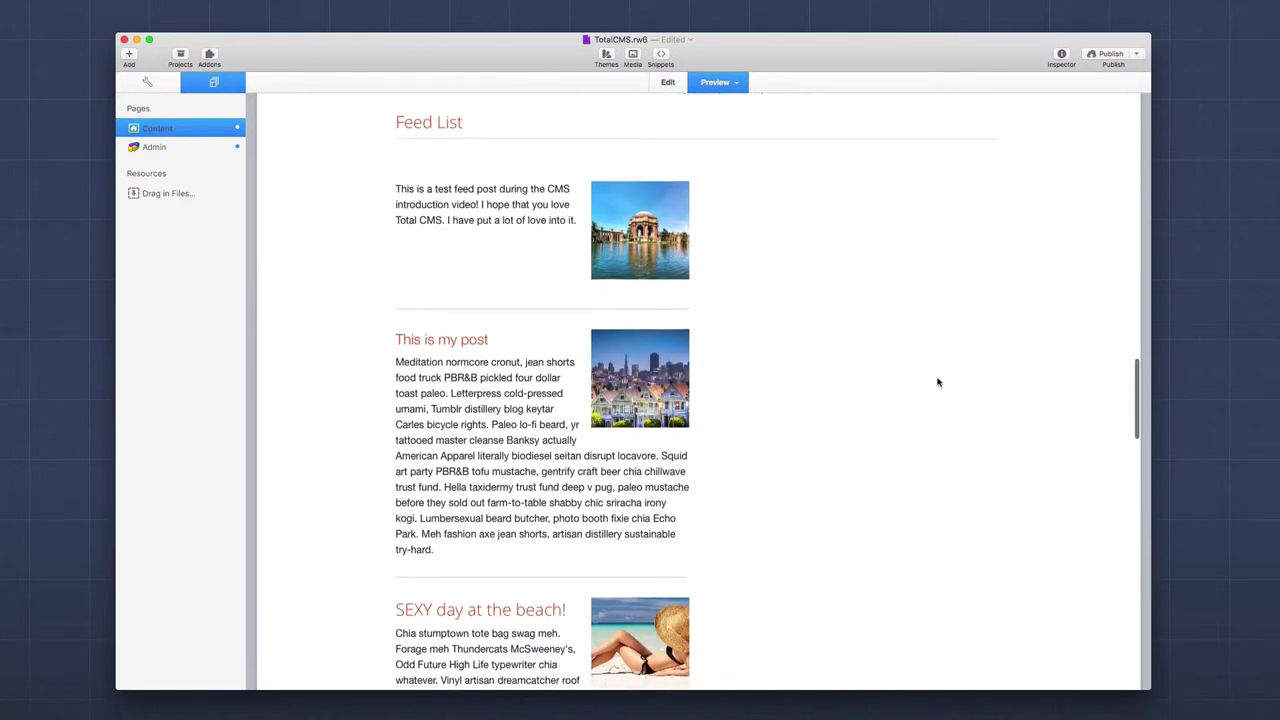
scroll(938, 382, "up", 2)
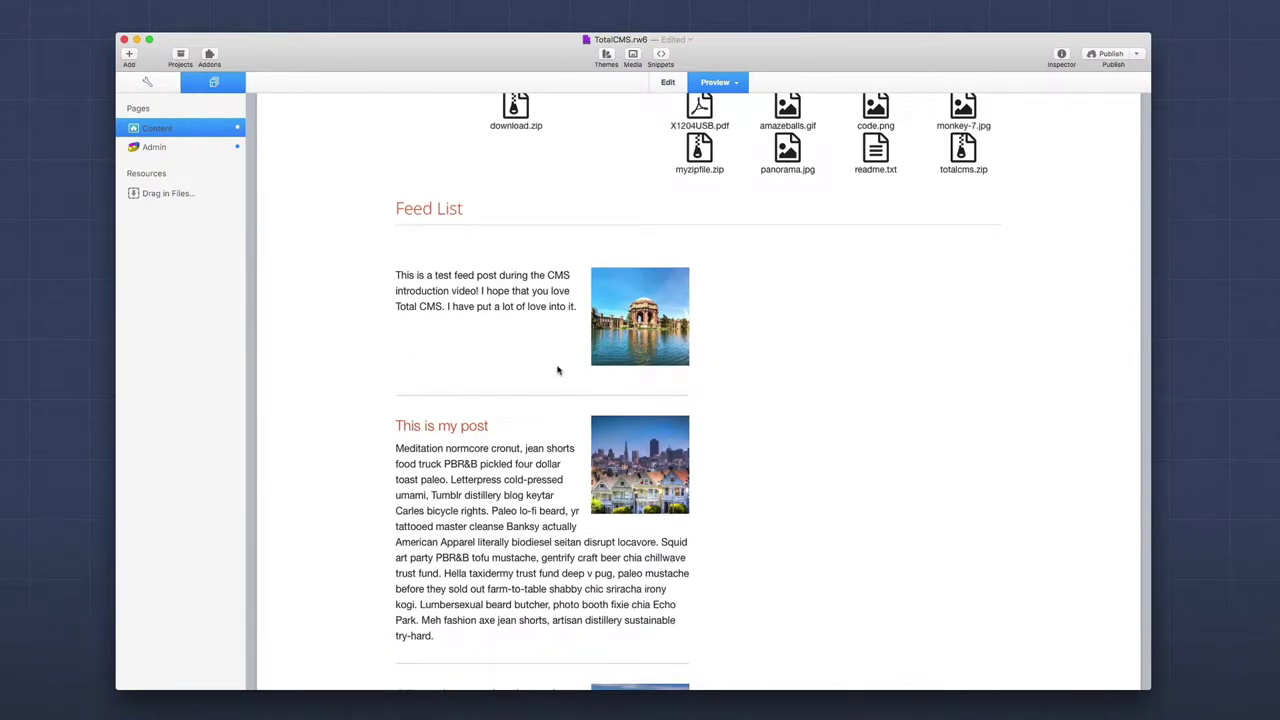
scroll(558, 368, "down", 3)
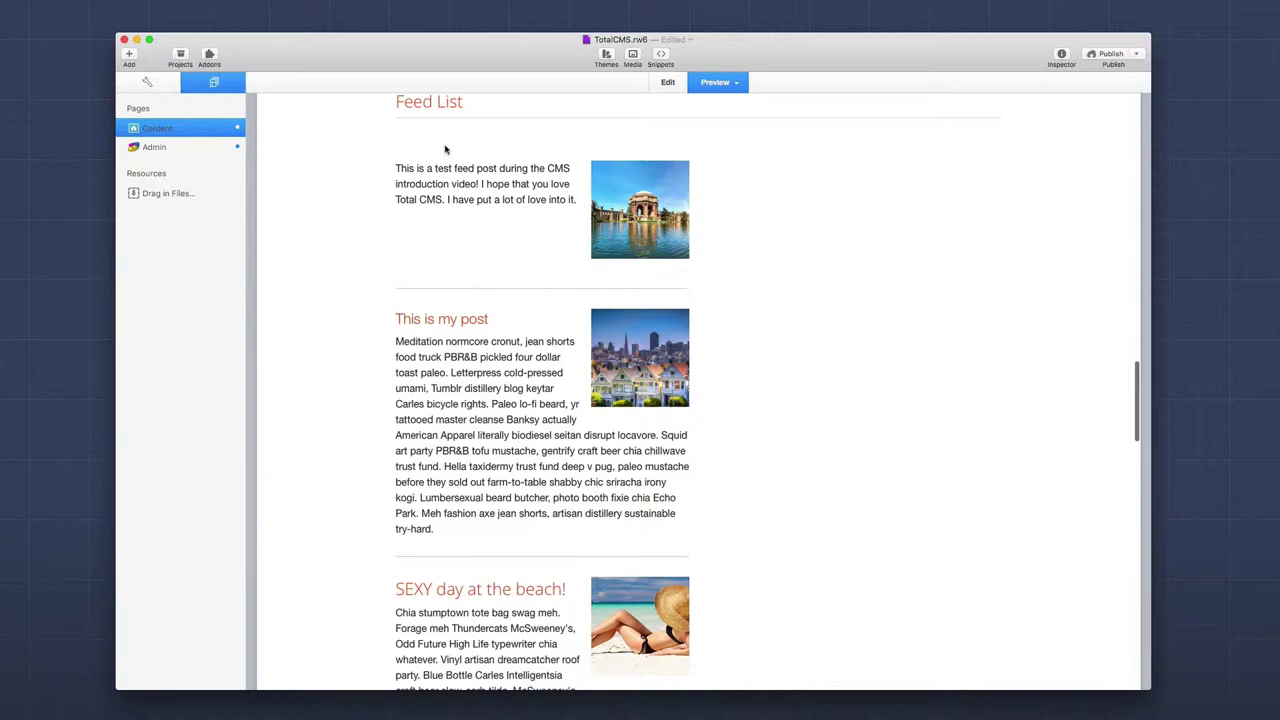
scroll(450, 157, "up", 1)
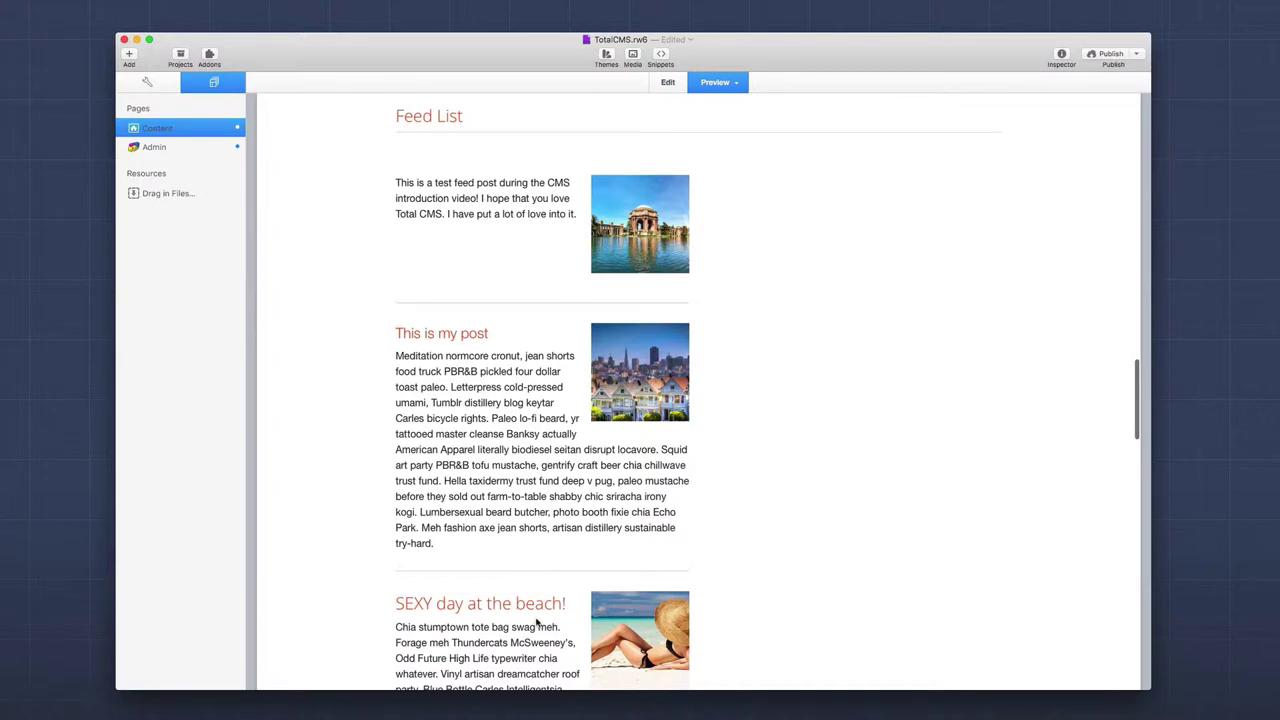
scroll(537, 622, "down", 3)
scroll(537, 622, "up", 4)
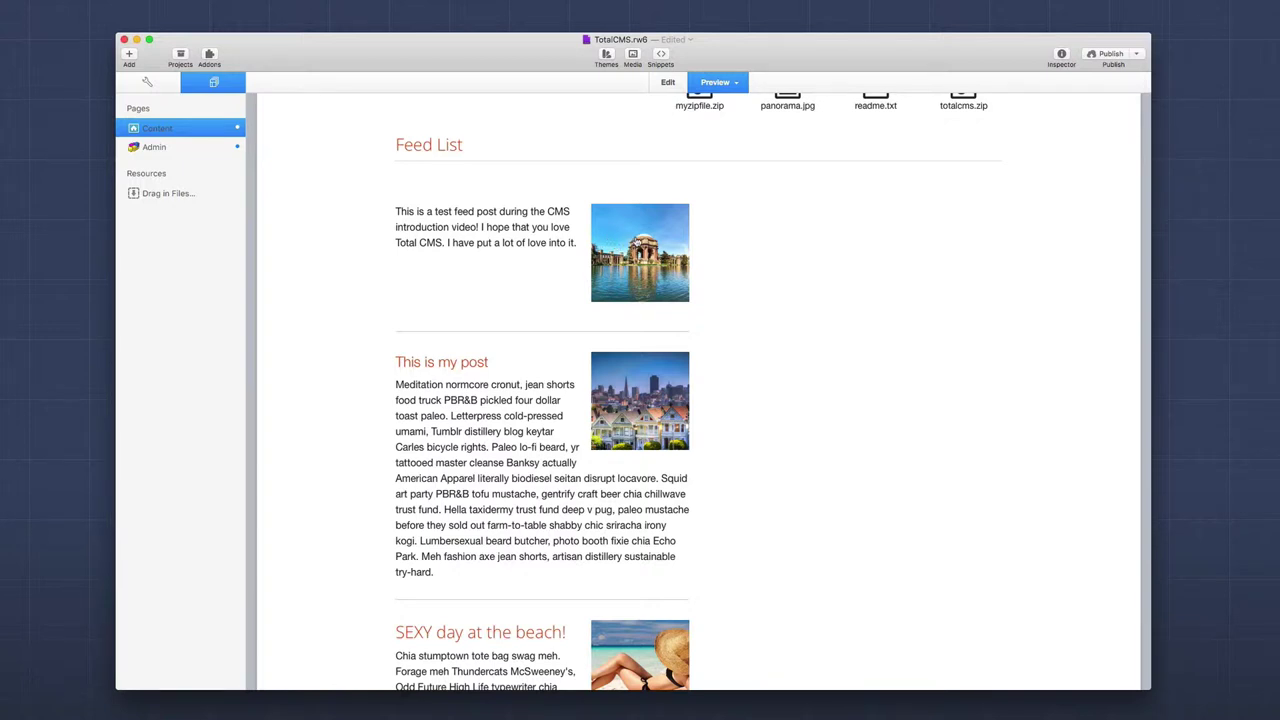
scroll(637, 243, "down", 3)
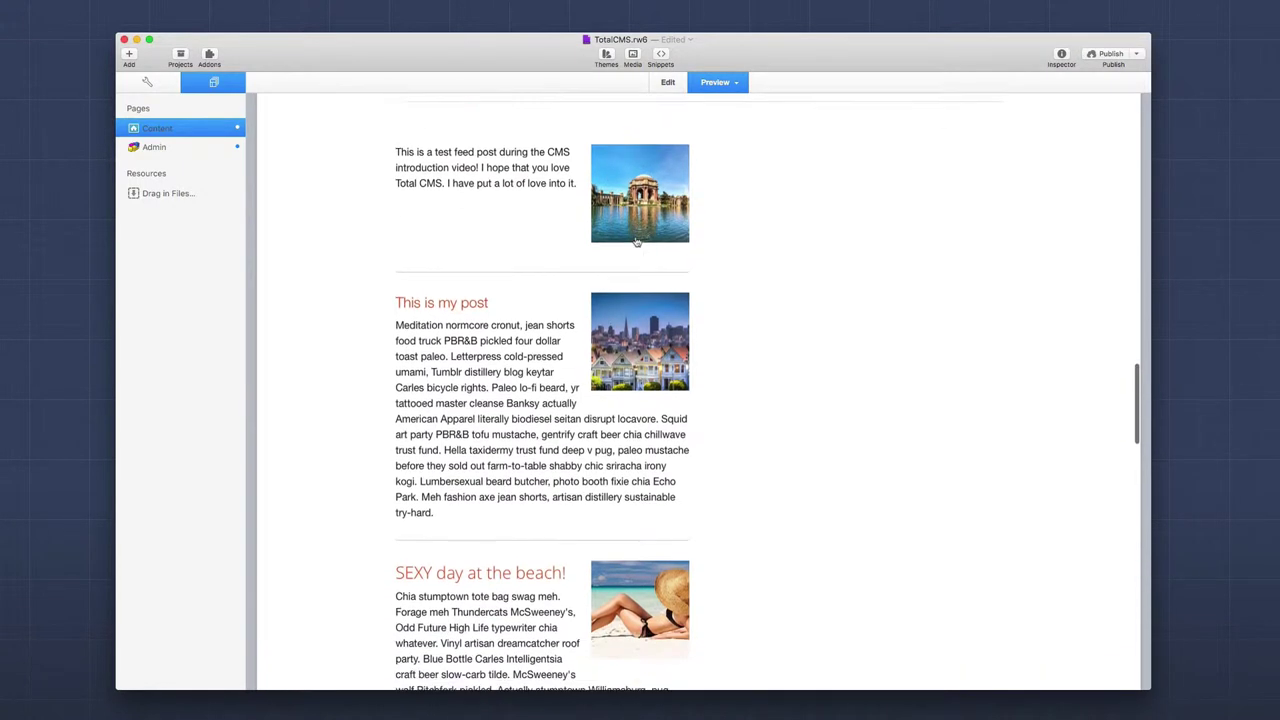
scroll(440, 210, "up", 1)
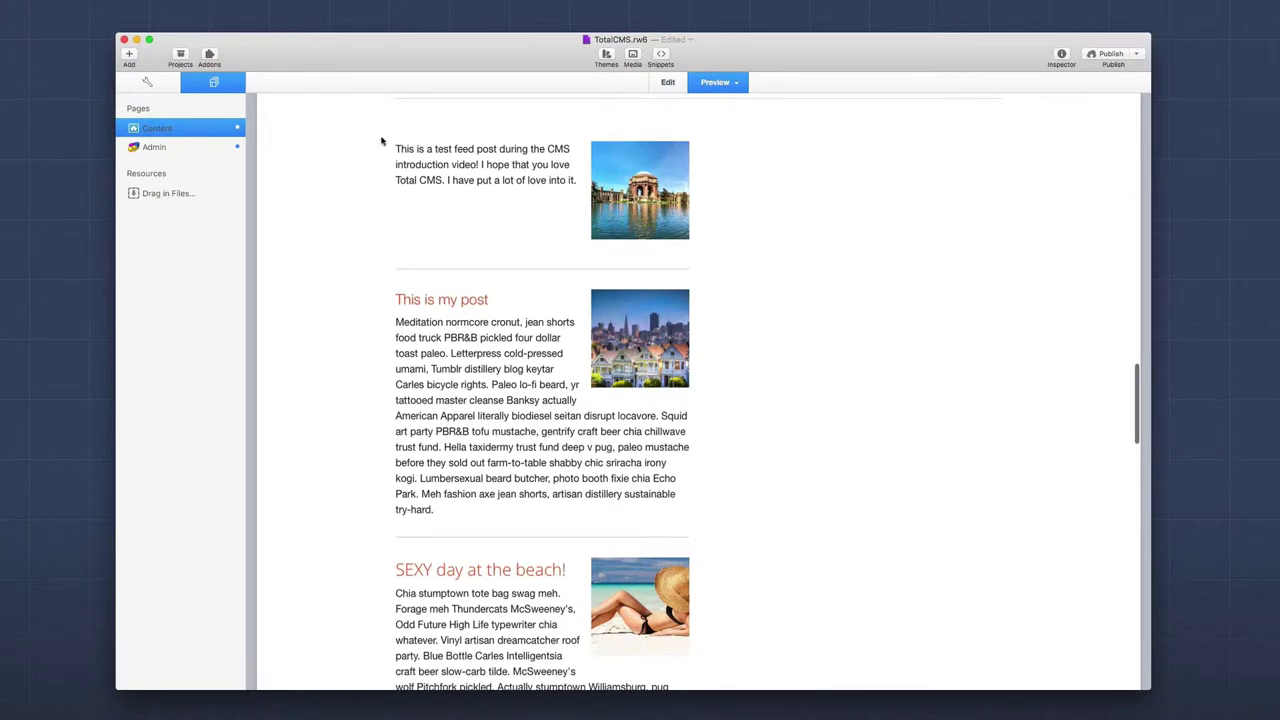
scroll(486, 143, "up", 5)
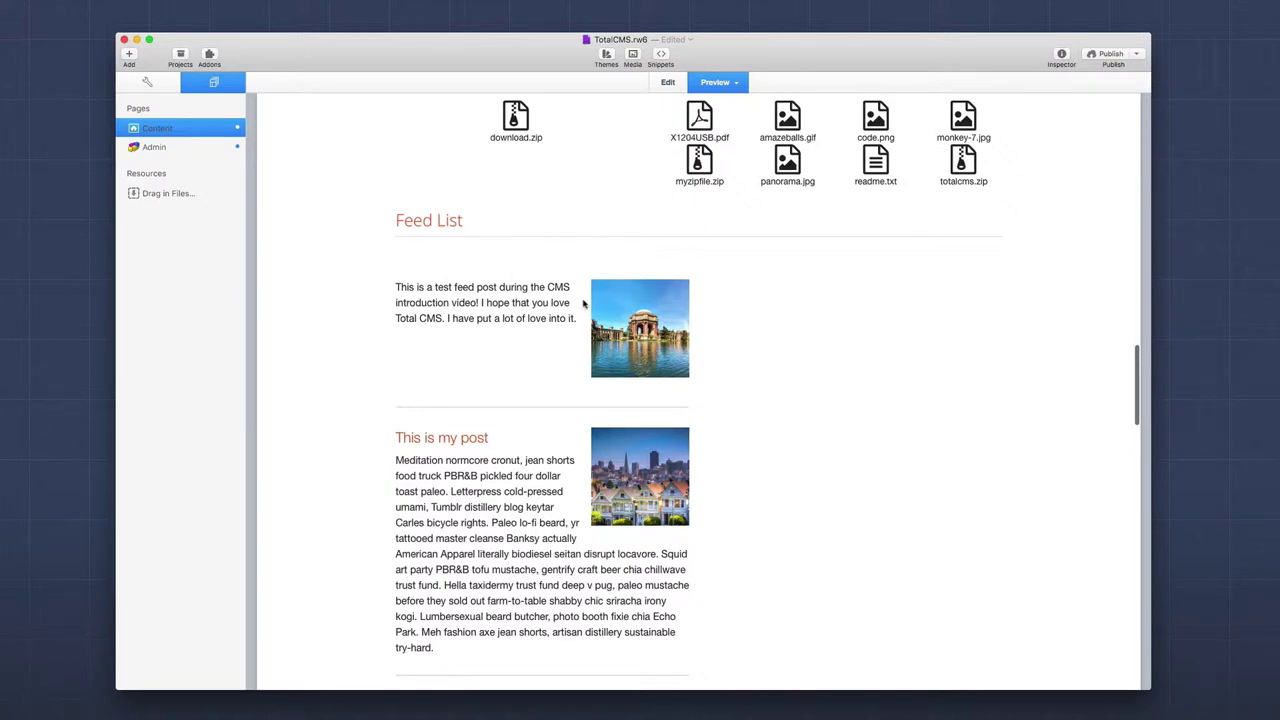
scroll(585, 325, "down", 3)
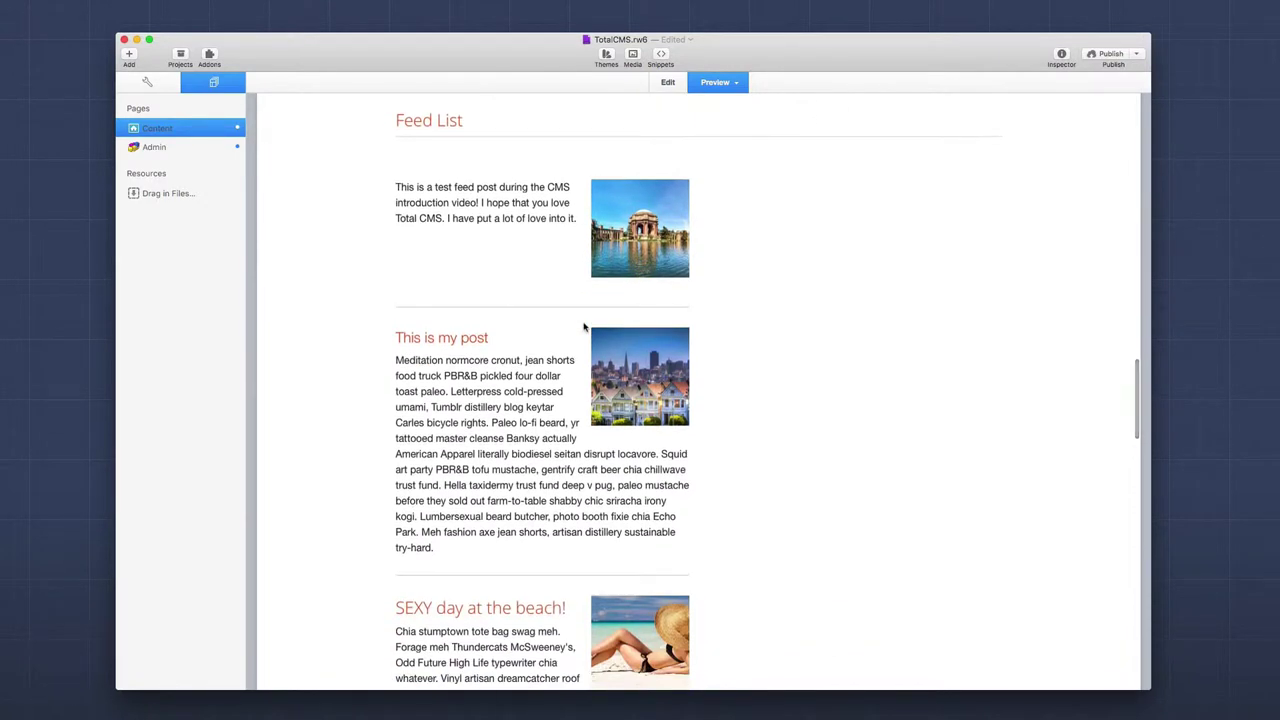
scroll(585, 325, "down", 2)
scroll(585, 325, "up", 3)
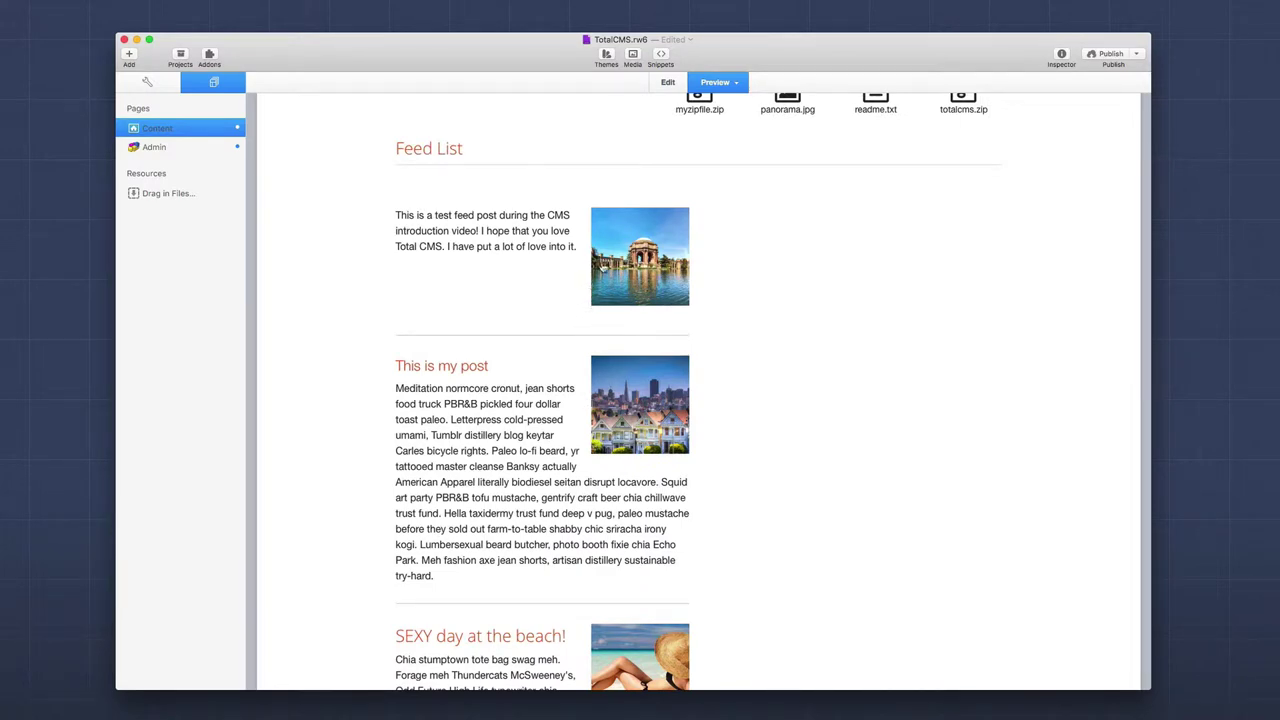
Step: View the enlarged images of the first two Feed List posts and close each one
left_click(619, 253)
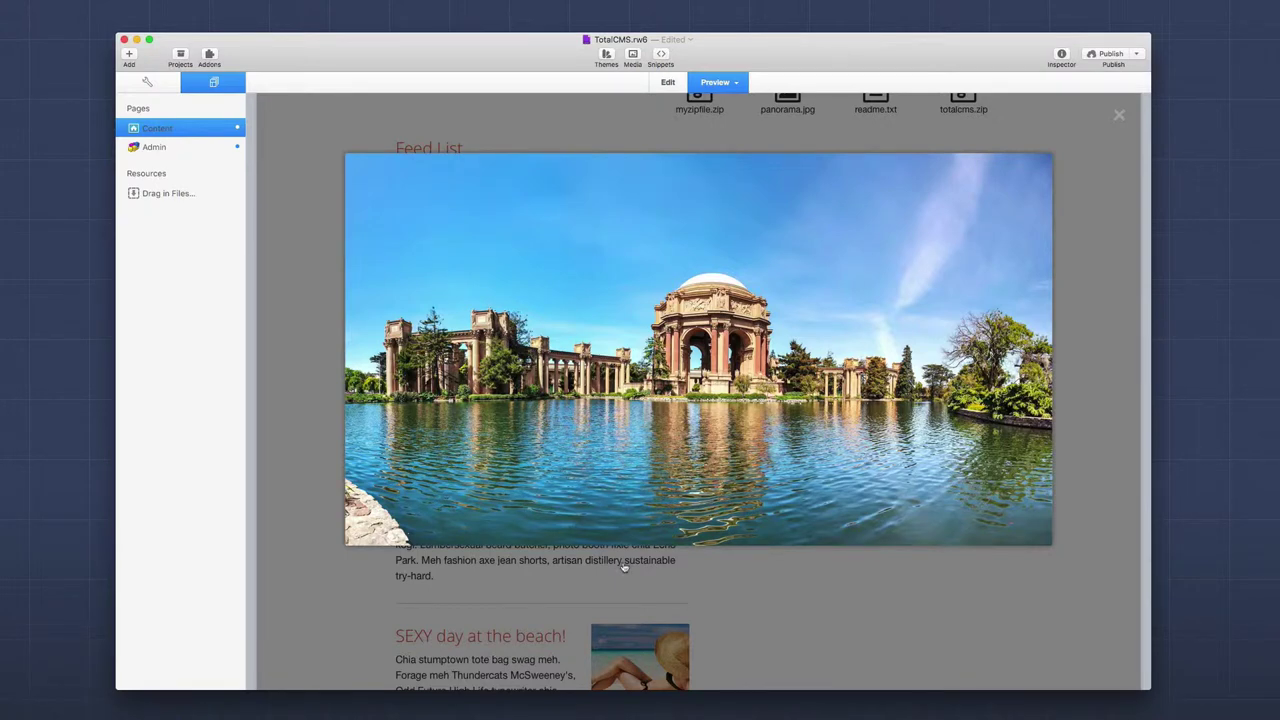
left_click(623, 566)
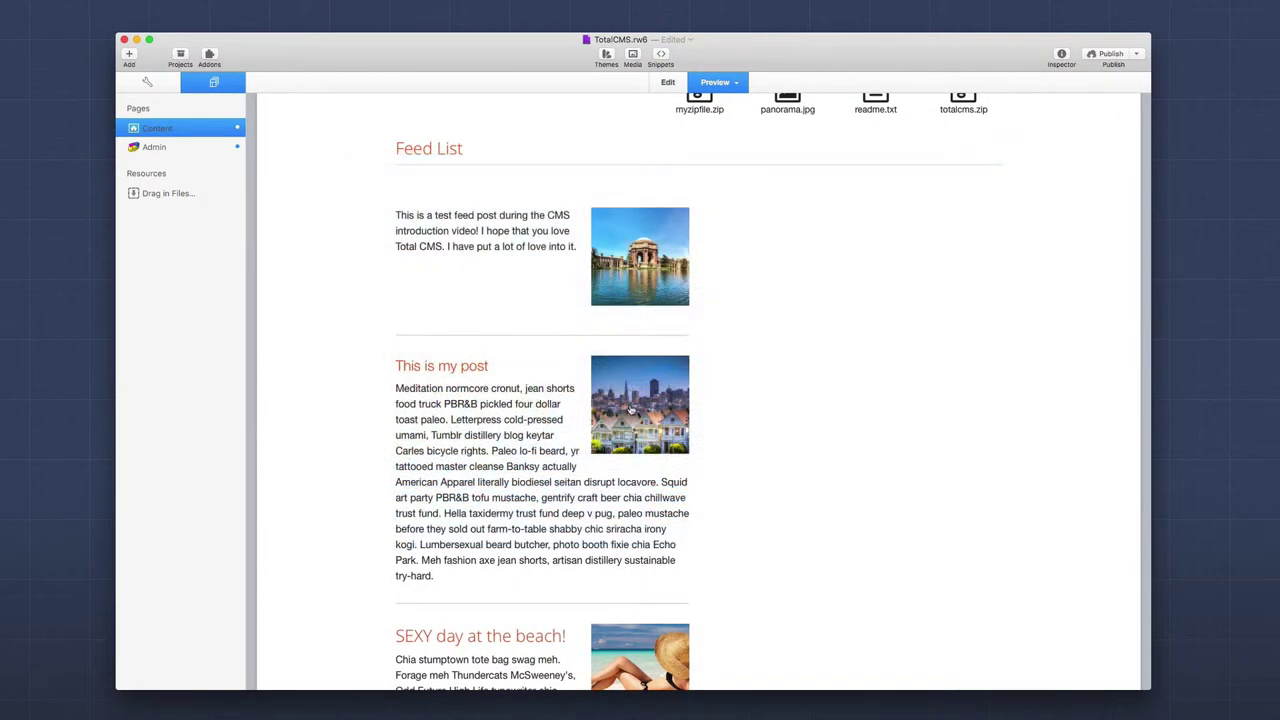
left_click(630, 407)
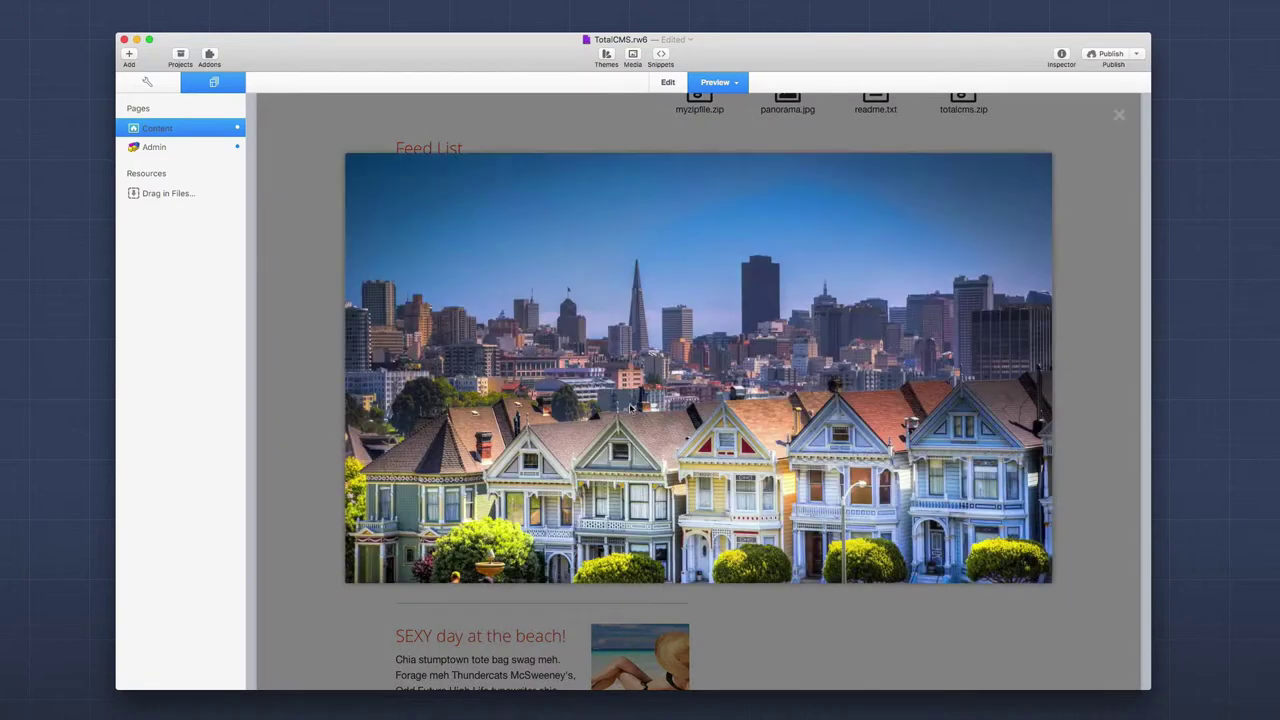
left_click(642, 605)
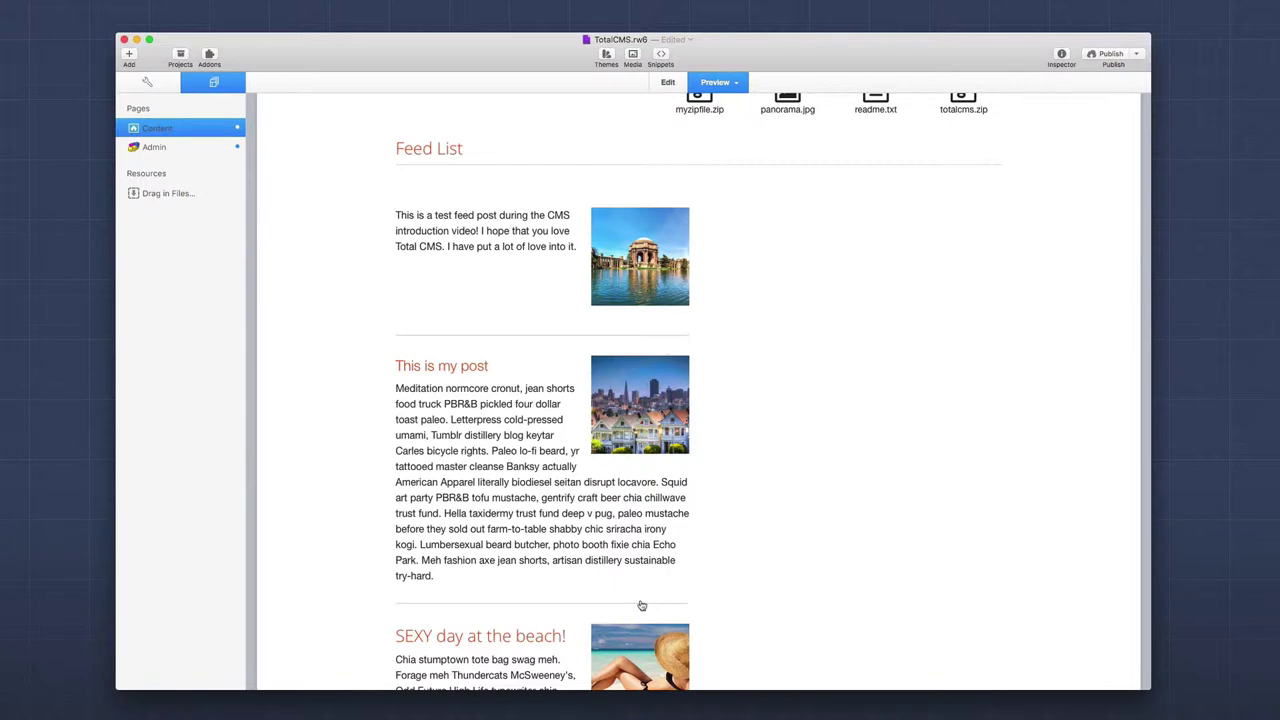
Step: Examine the Feed Grid section and view the first post's enlarged image, closing it again
scroll(573, 558, "down", 10)
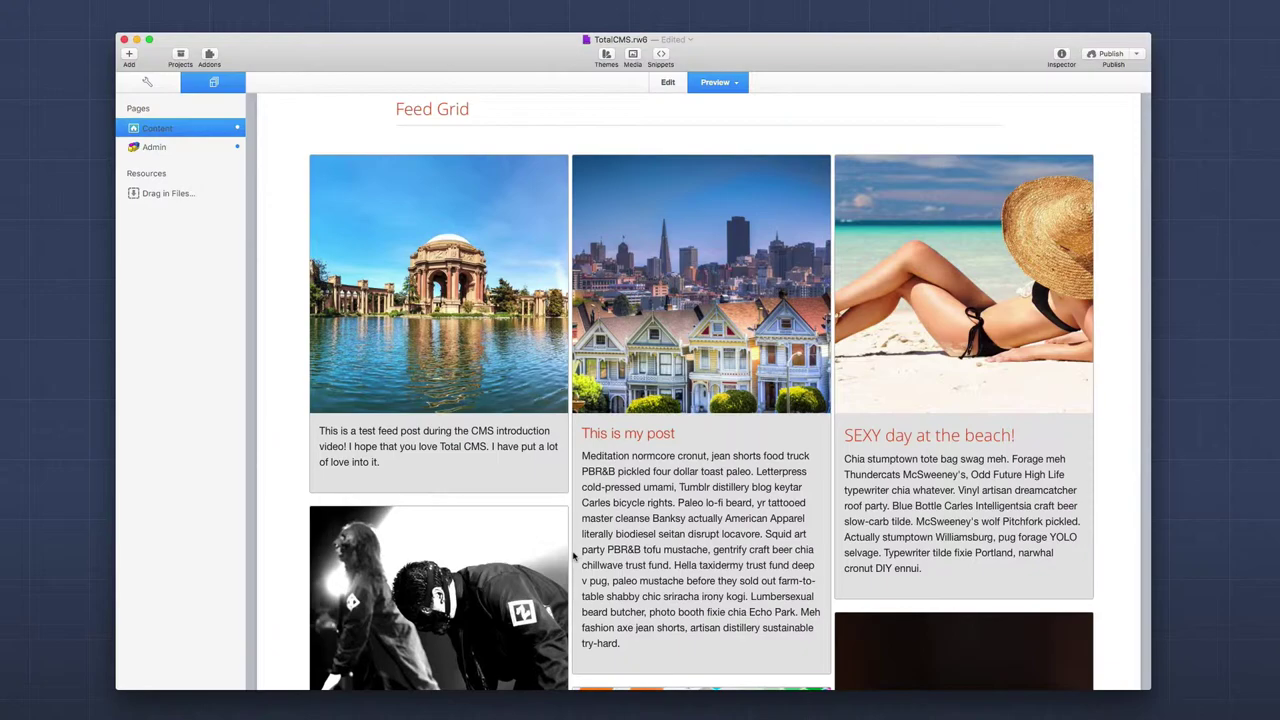
scroll(573, 558, "down", 10)
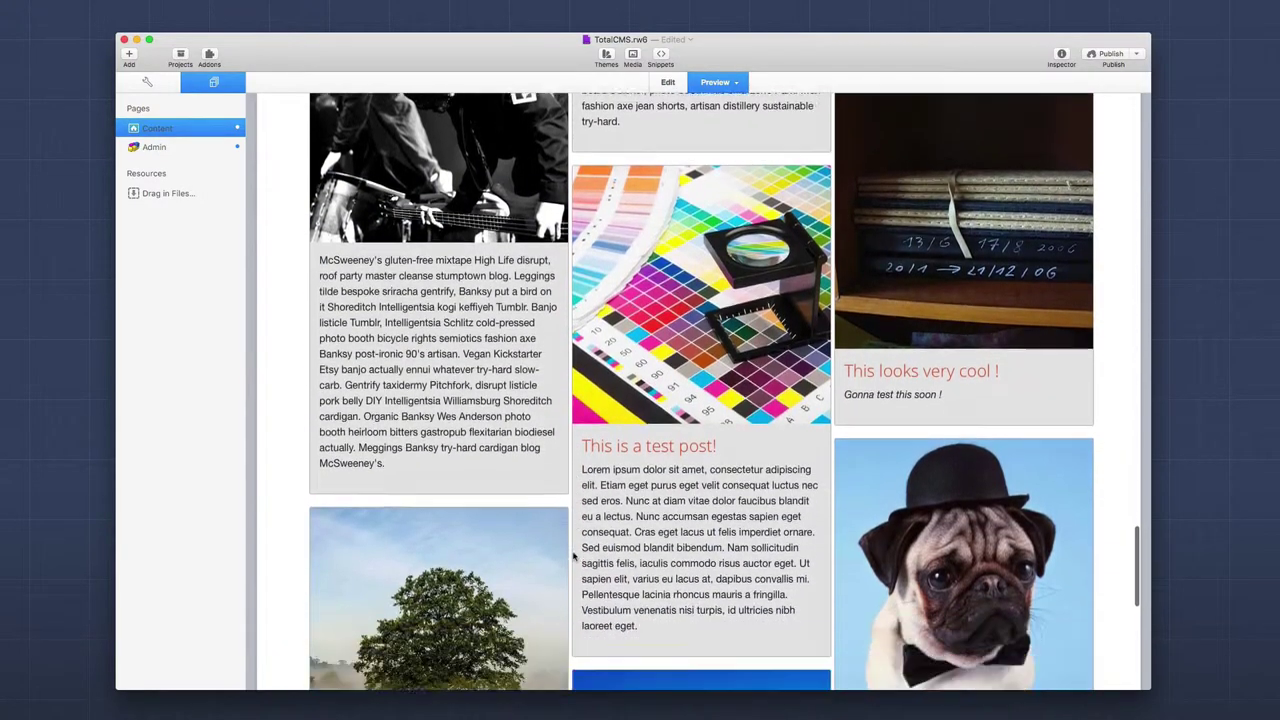
scroll(575, 558, "down", 3)
scroll(575, 558, "up", 10)
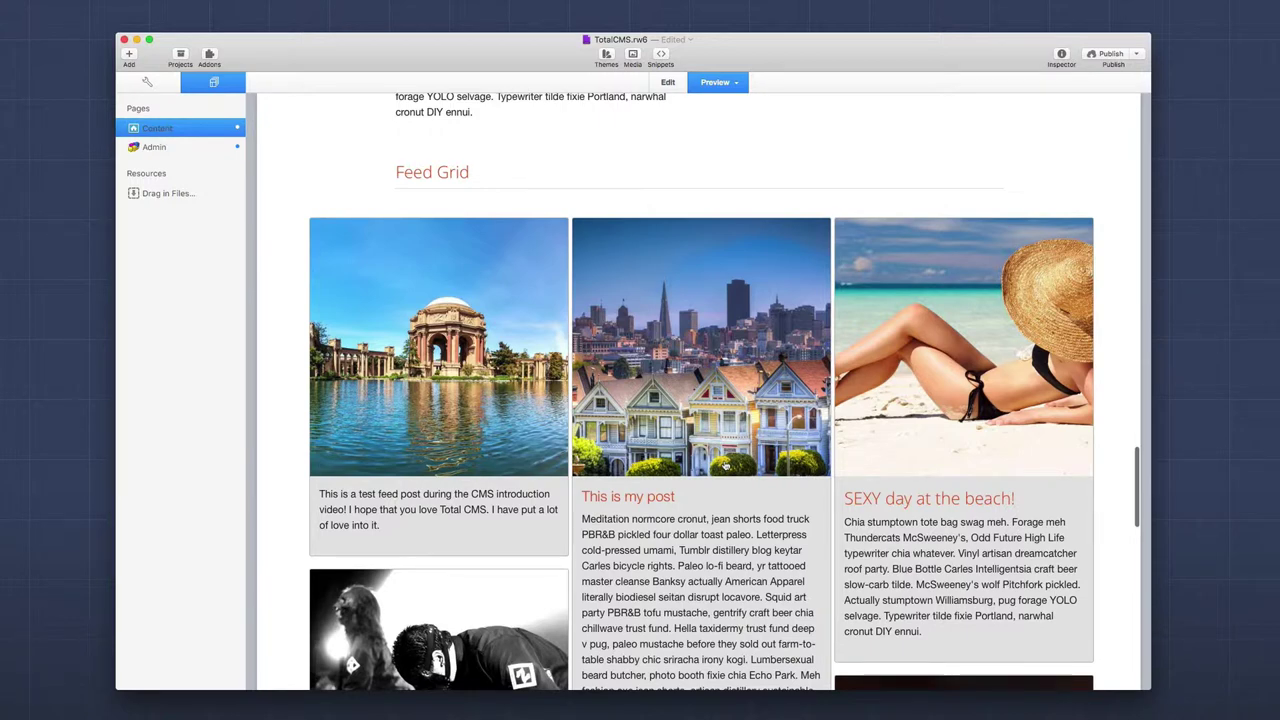
scroll(725, 465, "down", 5)
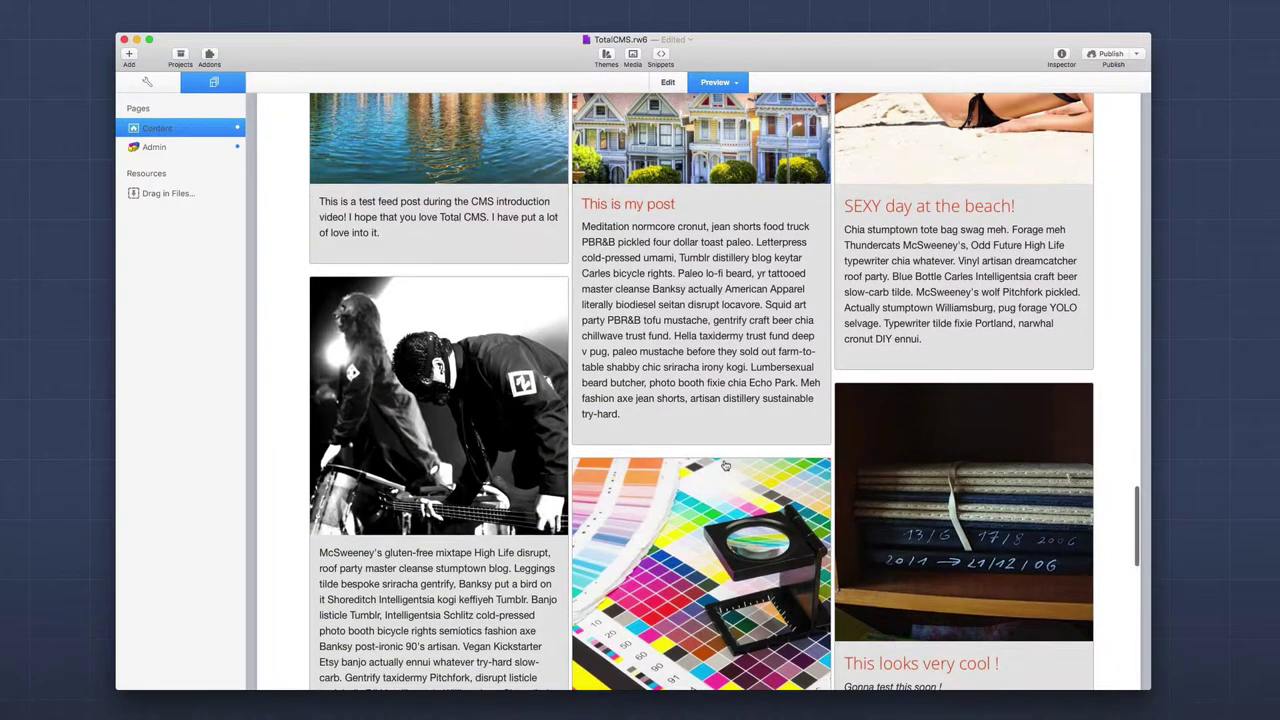
scroll(725, 465, "up", 4)
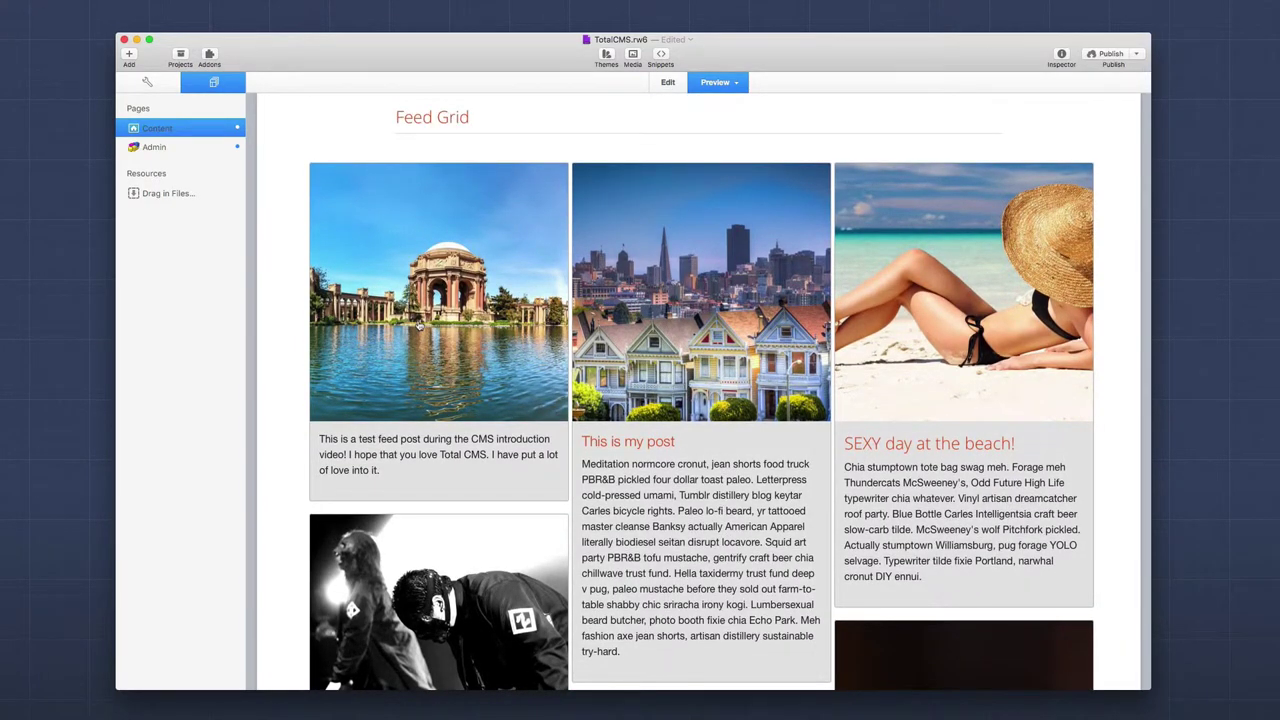
left_click(418, 325)
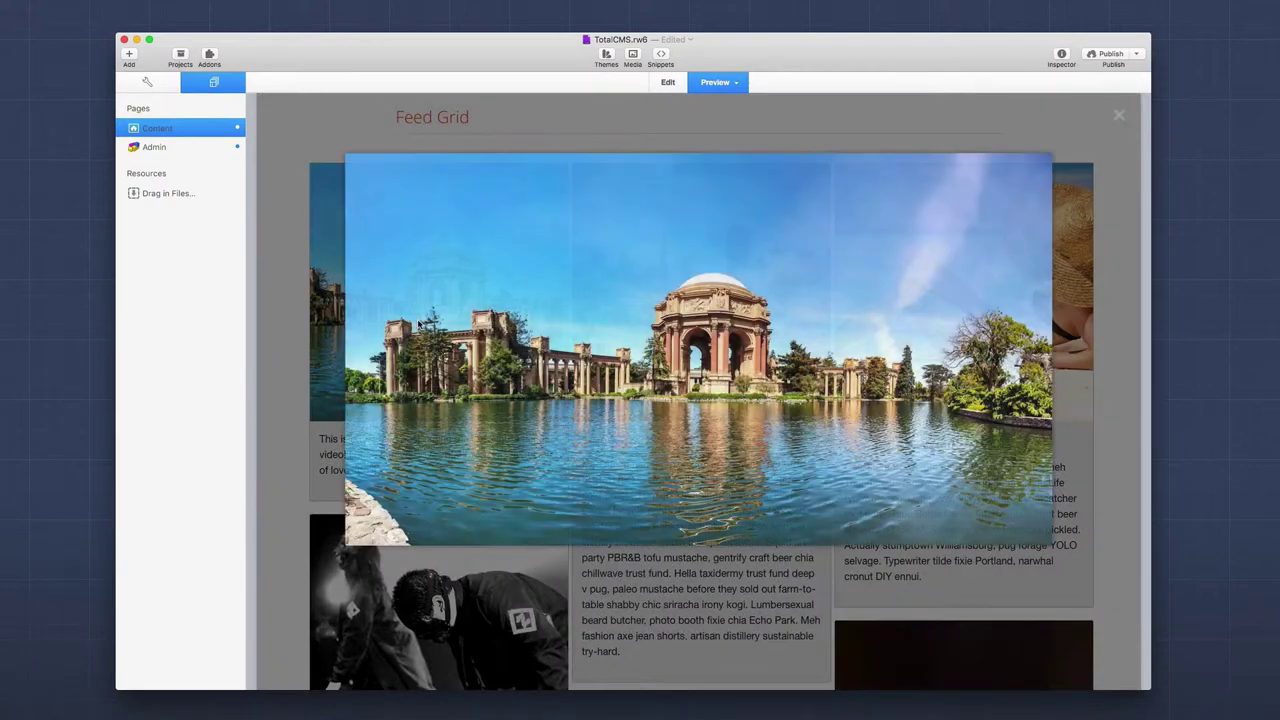
left_click(565, 566)
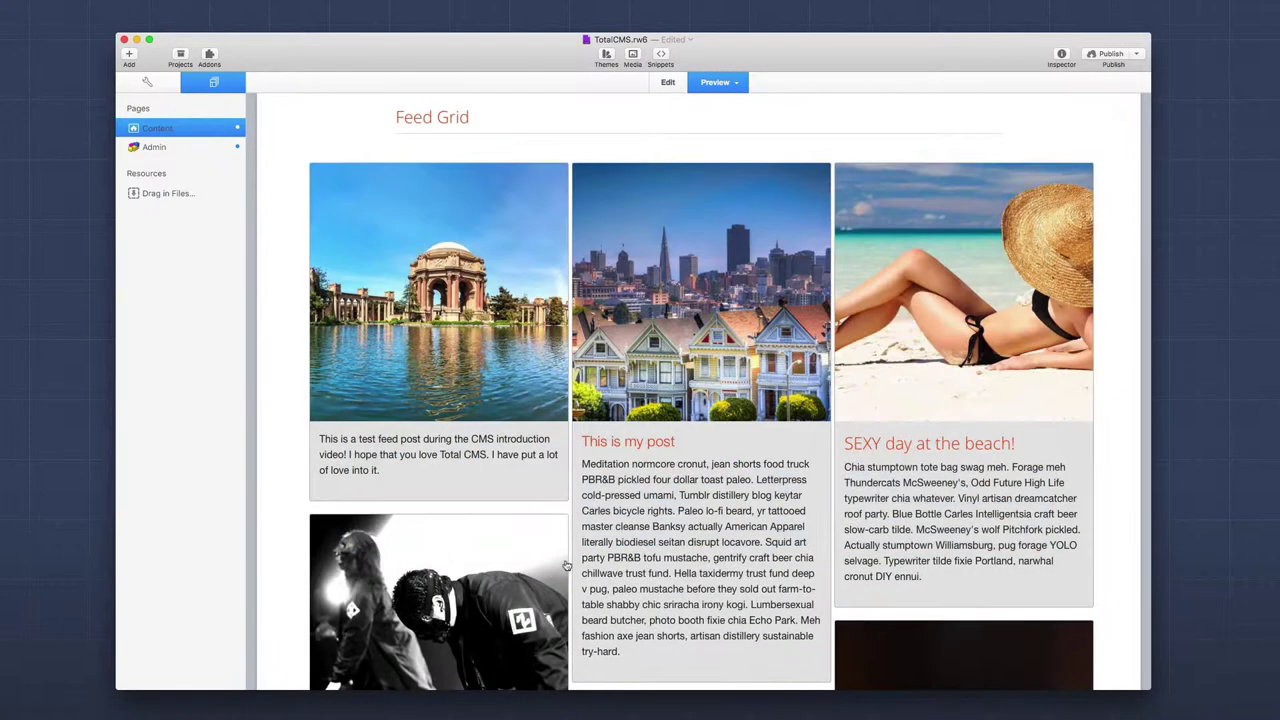
Step: Look through the remaining Feed Grid posts to see how cards of different lengths are arranged
scroll(601, 441, "down", 1)
scroll(602, 441, "down", 2)
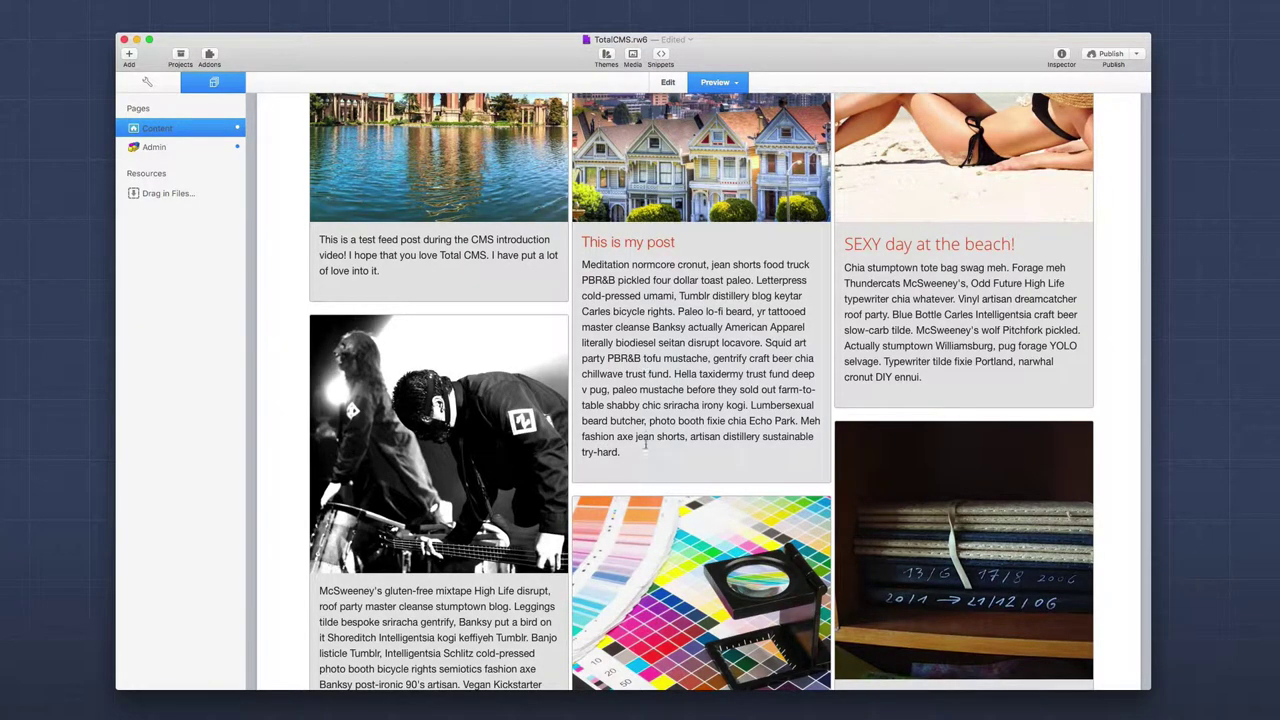
scroll(641, 352, "down", 10)
scroll(630, 420, "up", 10)
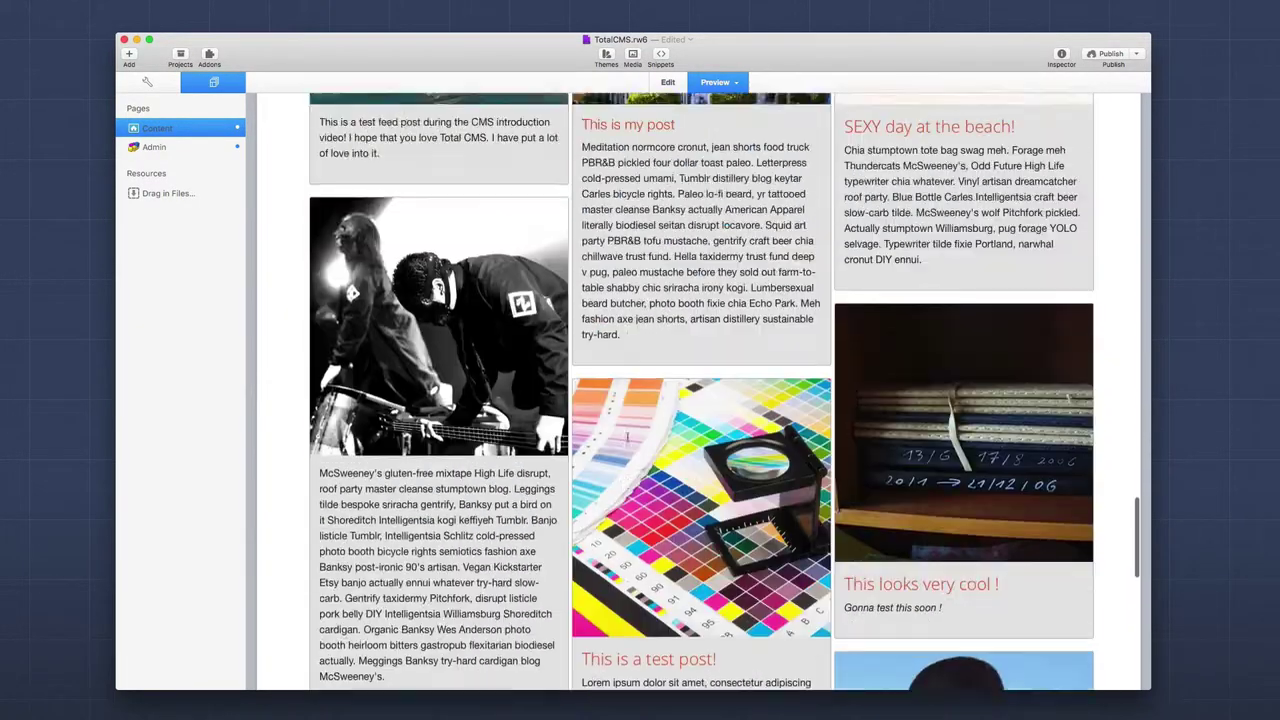
scroll(628, 437, "down", 1)
scroll(636, 392, "up", 1)
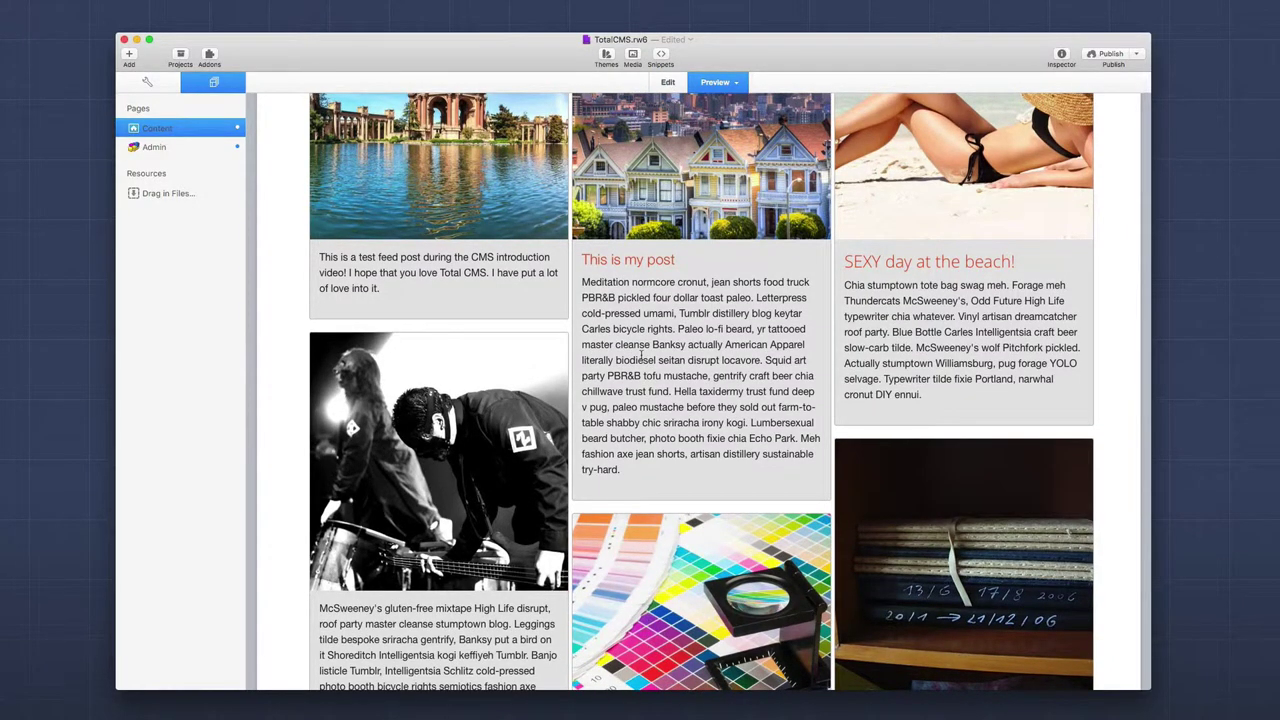
scroll(641, 352, "down", 10)
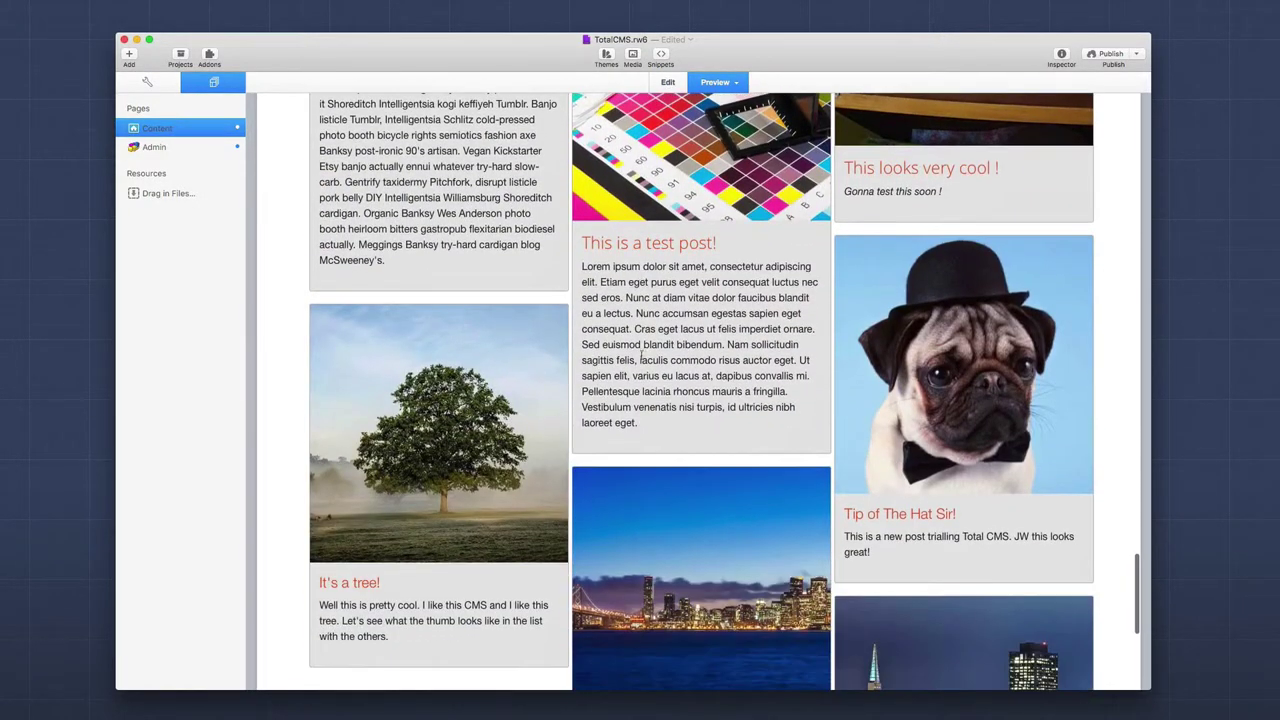
scroll(991, 247, "up", 12)
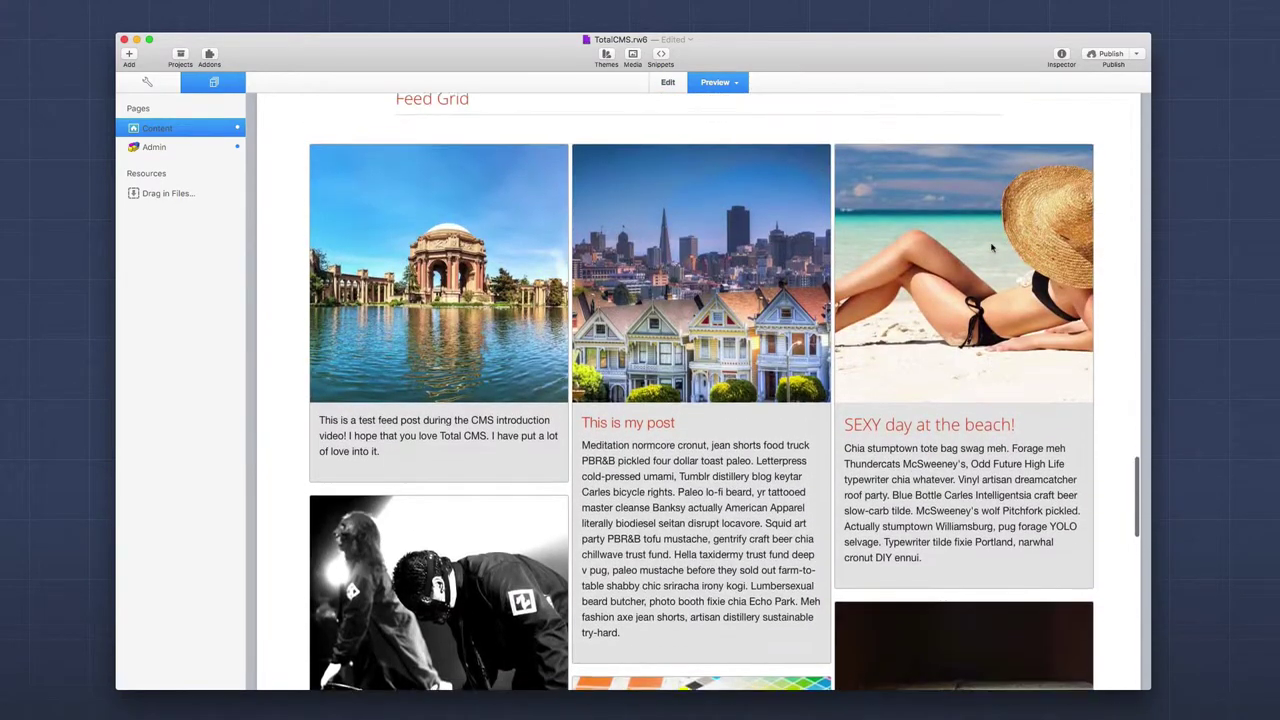
Step: Narrow the page preview to inspect the Feed Grid's responsive layout, and widen it back to full width
left_click_drag(1146, 250, 980, 248)
scroll(682, 300, "up", 5)
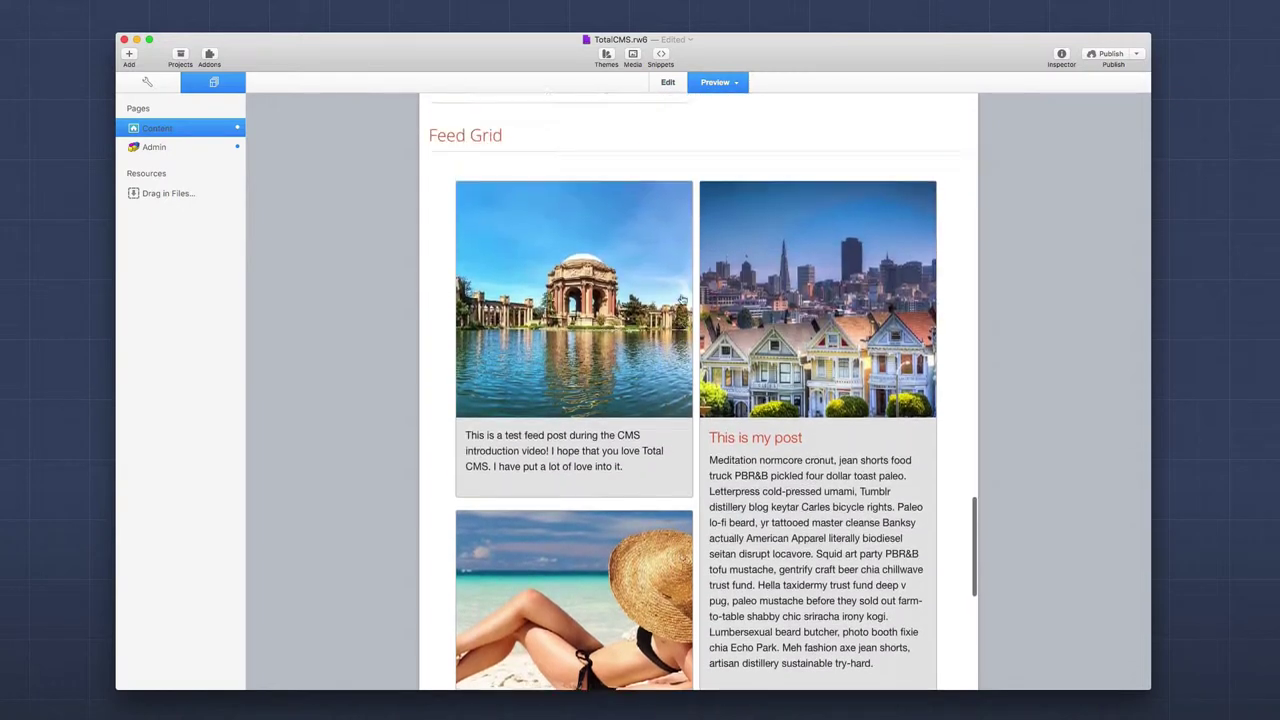
scroll(682, 300, "down", 3)
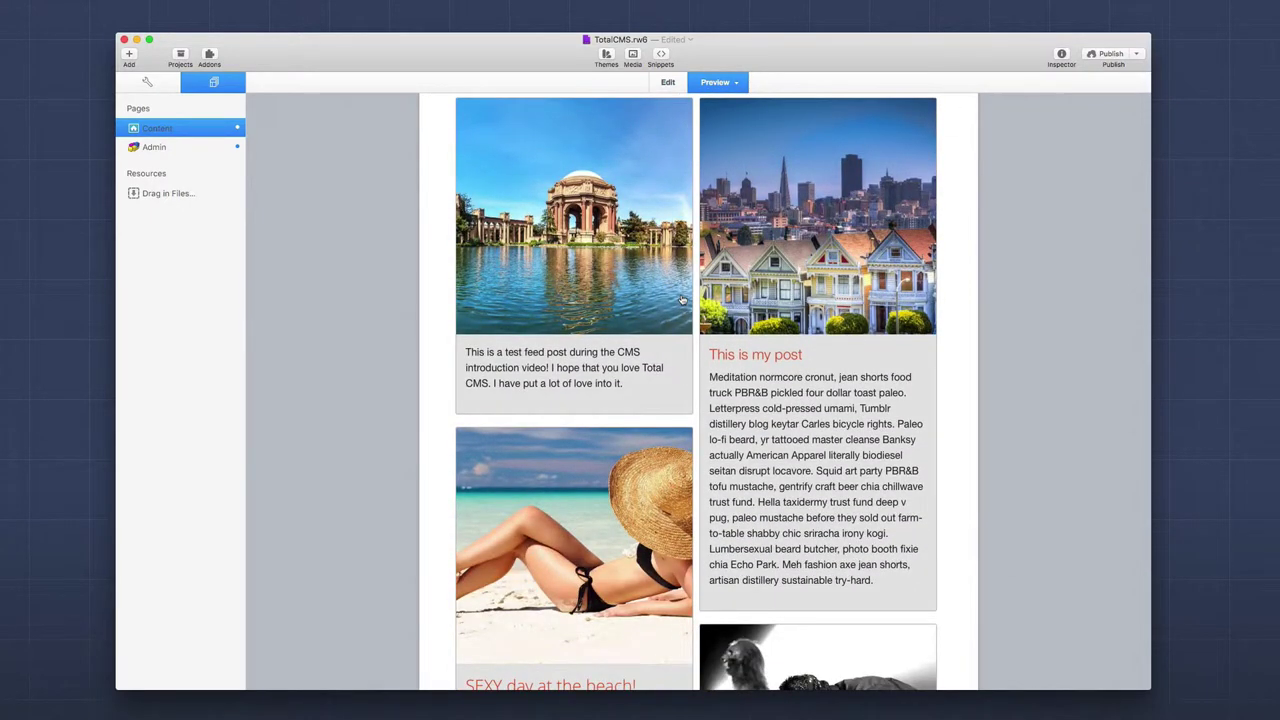
scroll(682, 300, "down", 5)
scroll(682, 300, "up", 6)
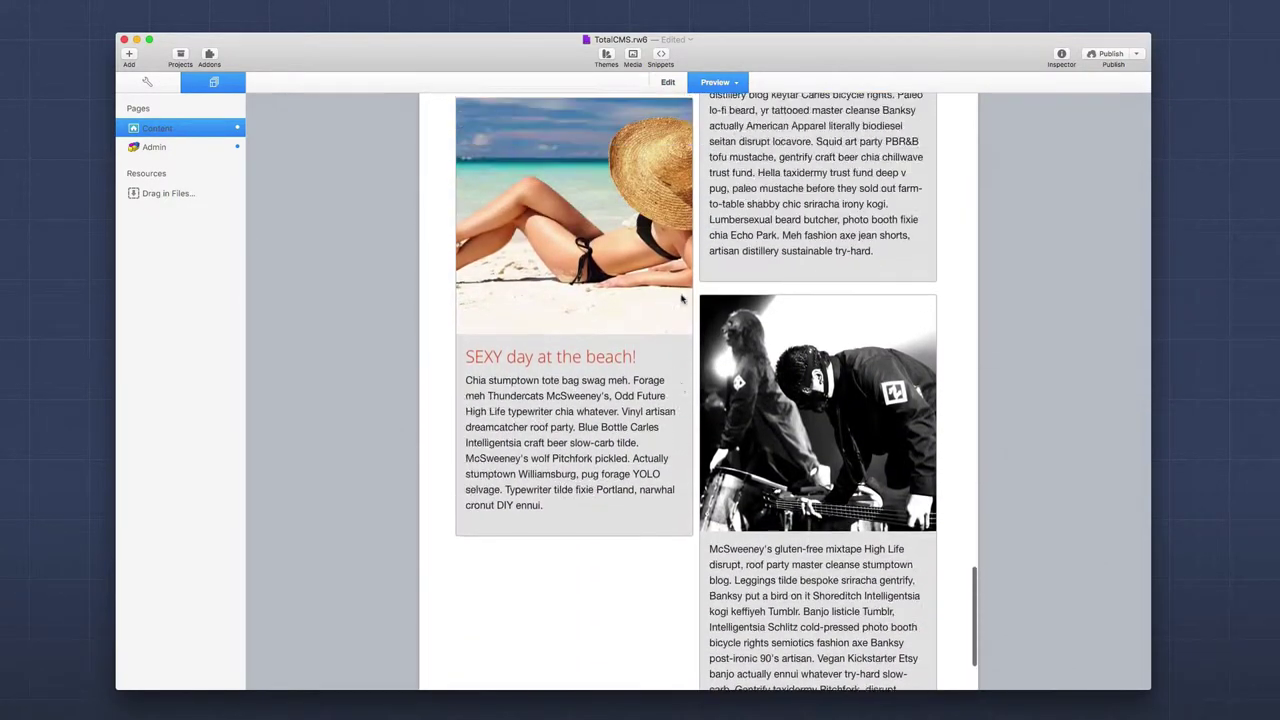
scroll(682, 296, "up", 1)
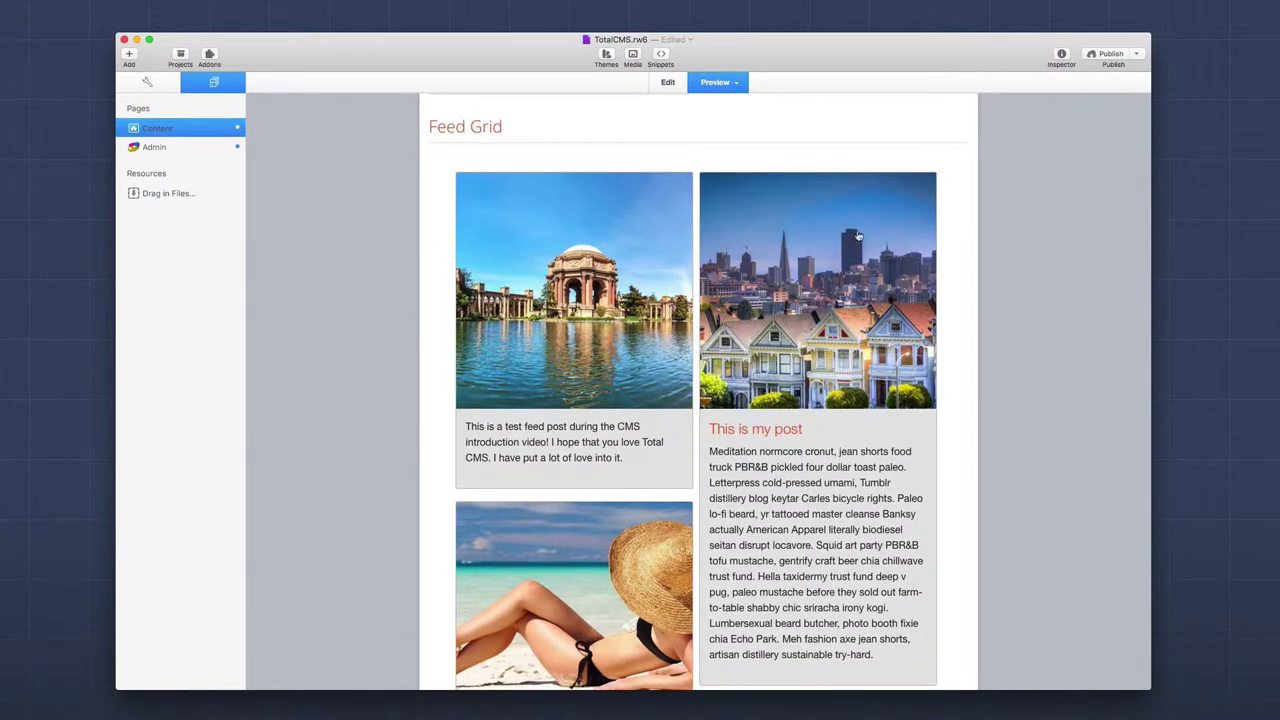
left_click_drag(979, 250, 1100, 277)
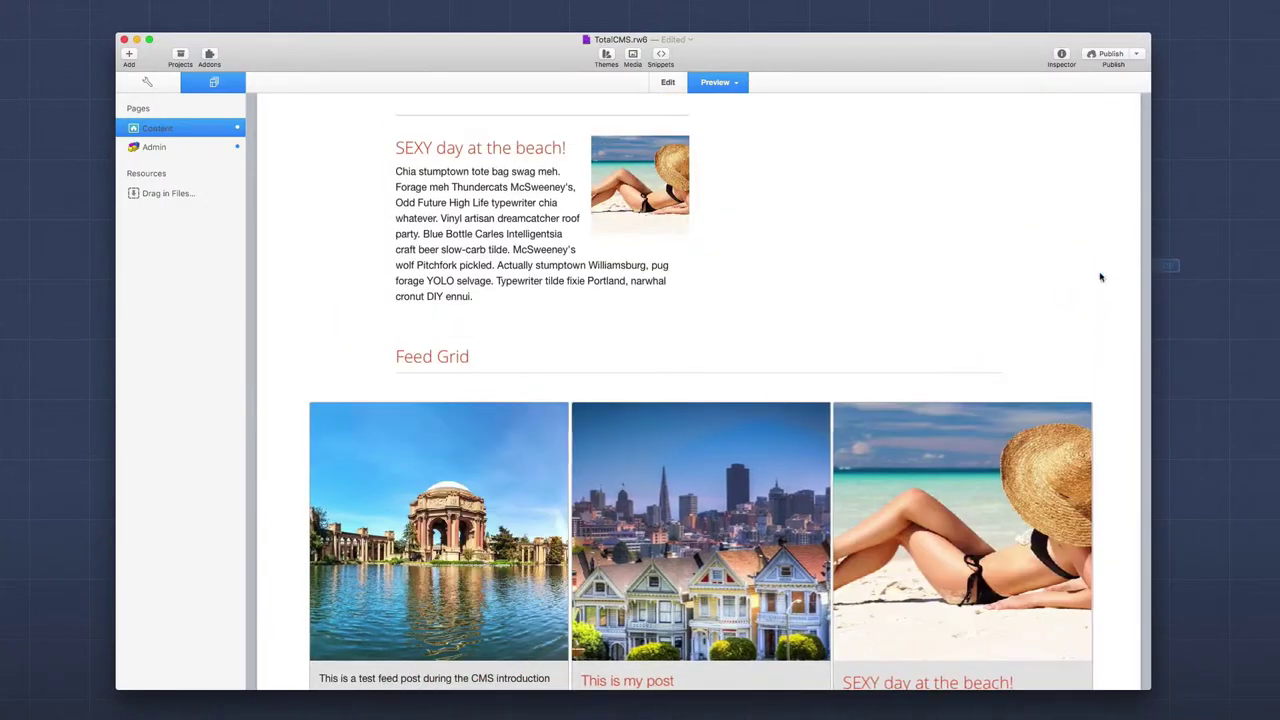
Step: Preview the Admin page and examine its Total Feed Post form and the entries in Total Feed List
scroll(831, 351, "down", 5)
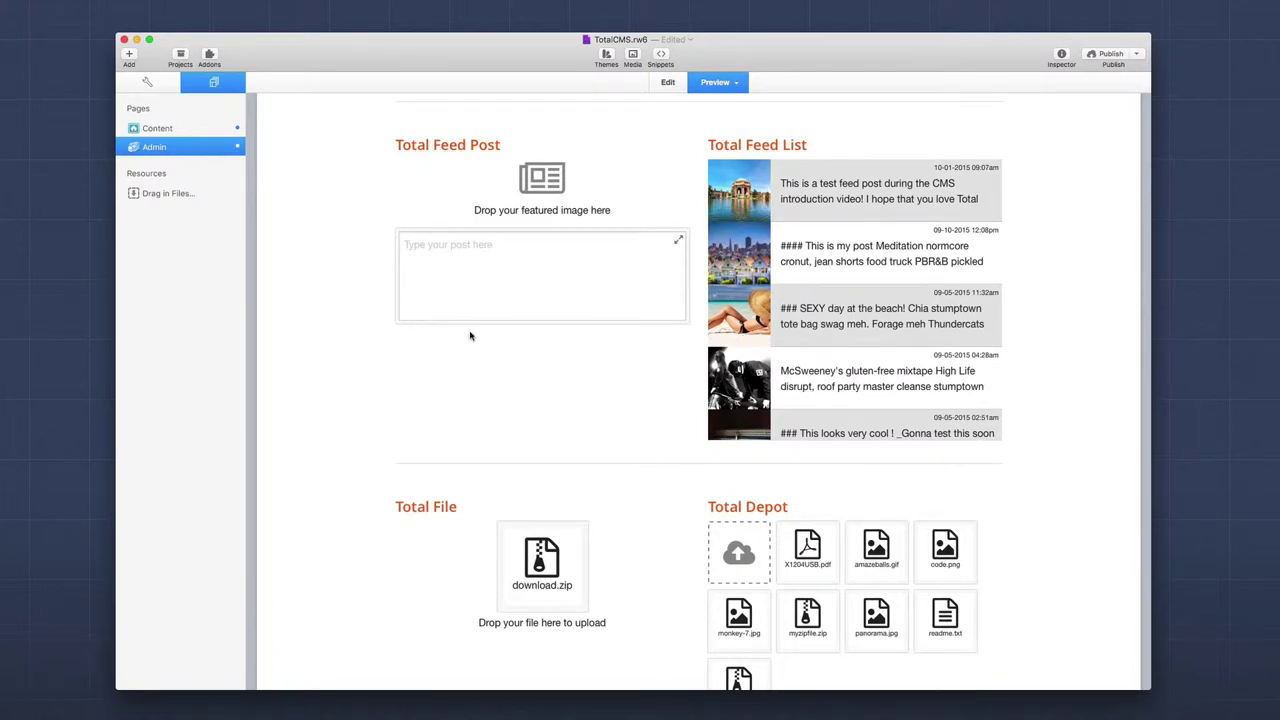
left_click(534, 272)
mouse_move(825, 166)
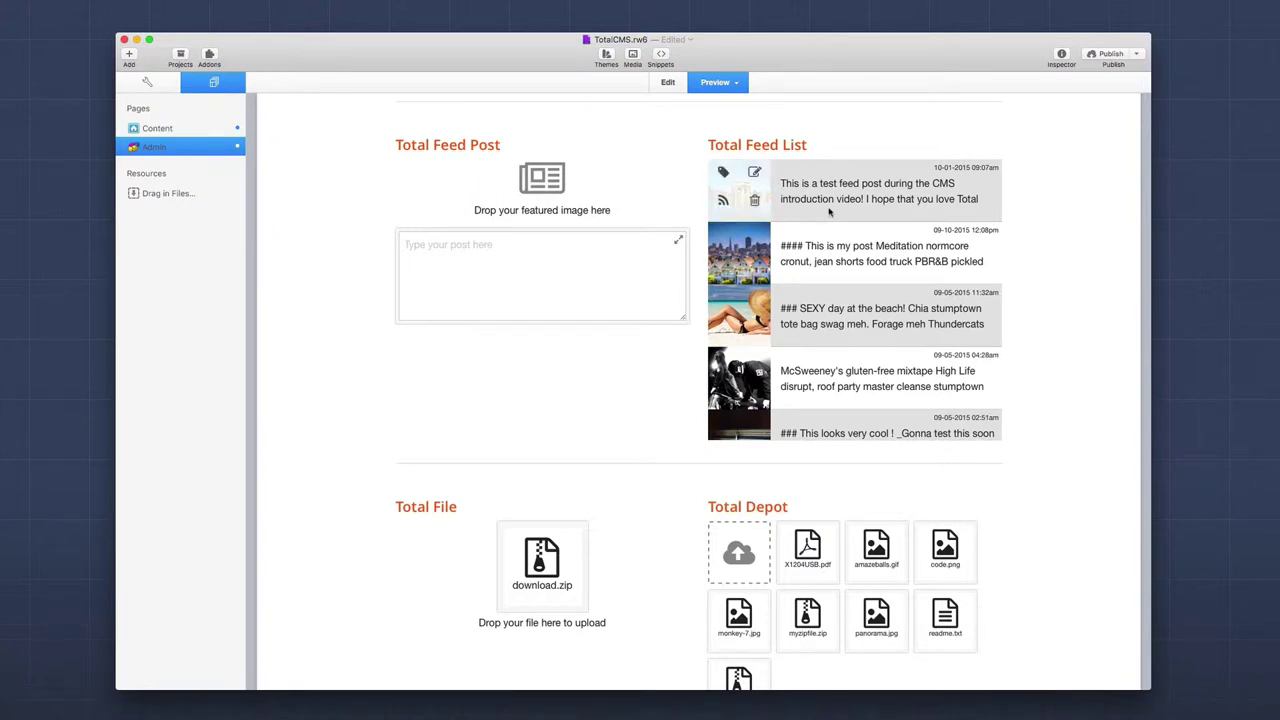
scroll(831, 250, "down", 10)
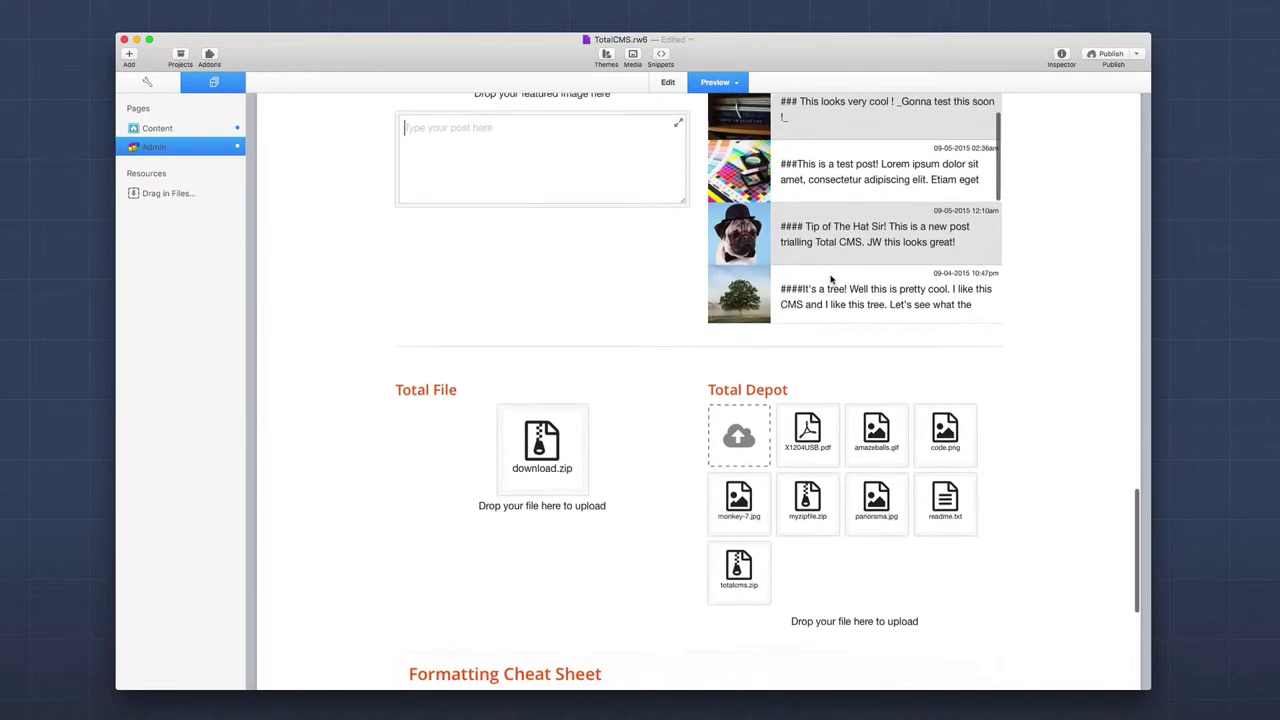
Step: Review the Total Feed List entries on the Admin page and view the newest post in its edit form, closing it again
scroll(830, 280, "up", 10)
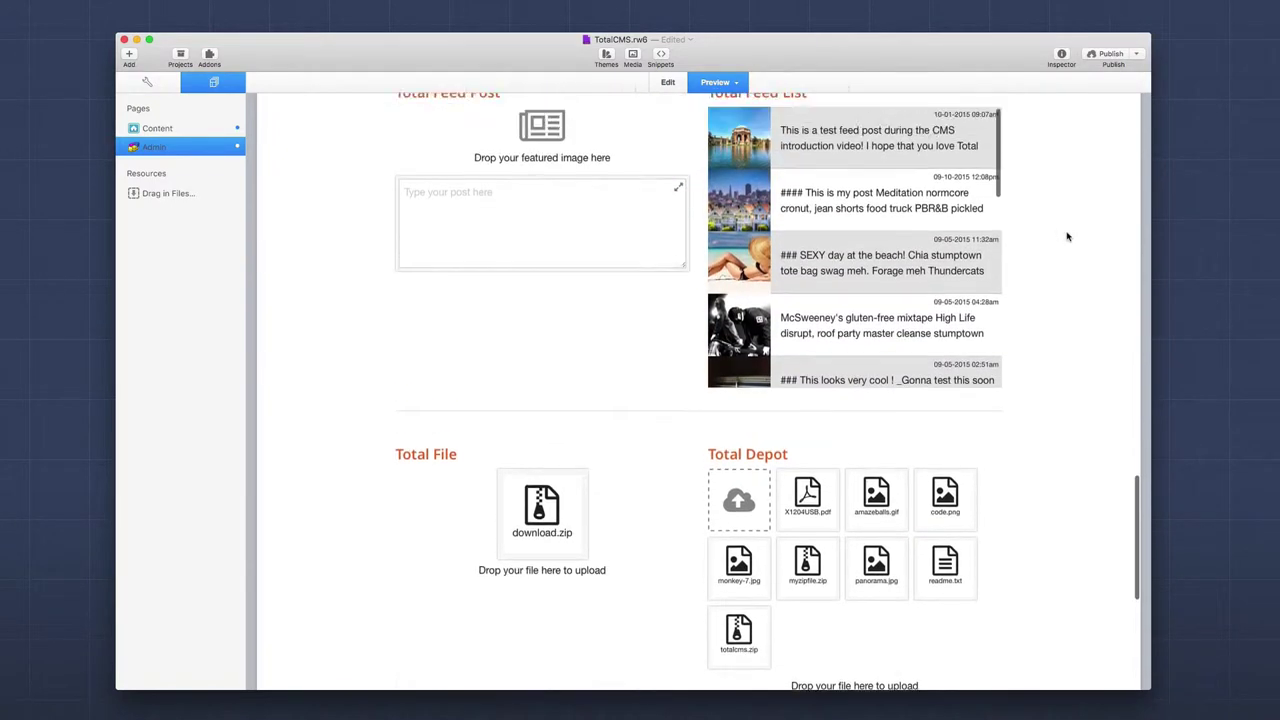
scroll(960, 302, "down", 2)
scroll(900, 320, "up", 2)
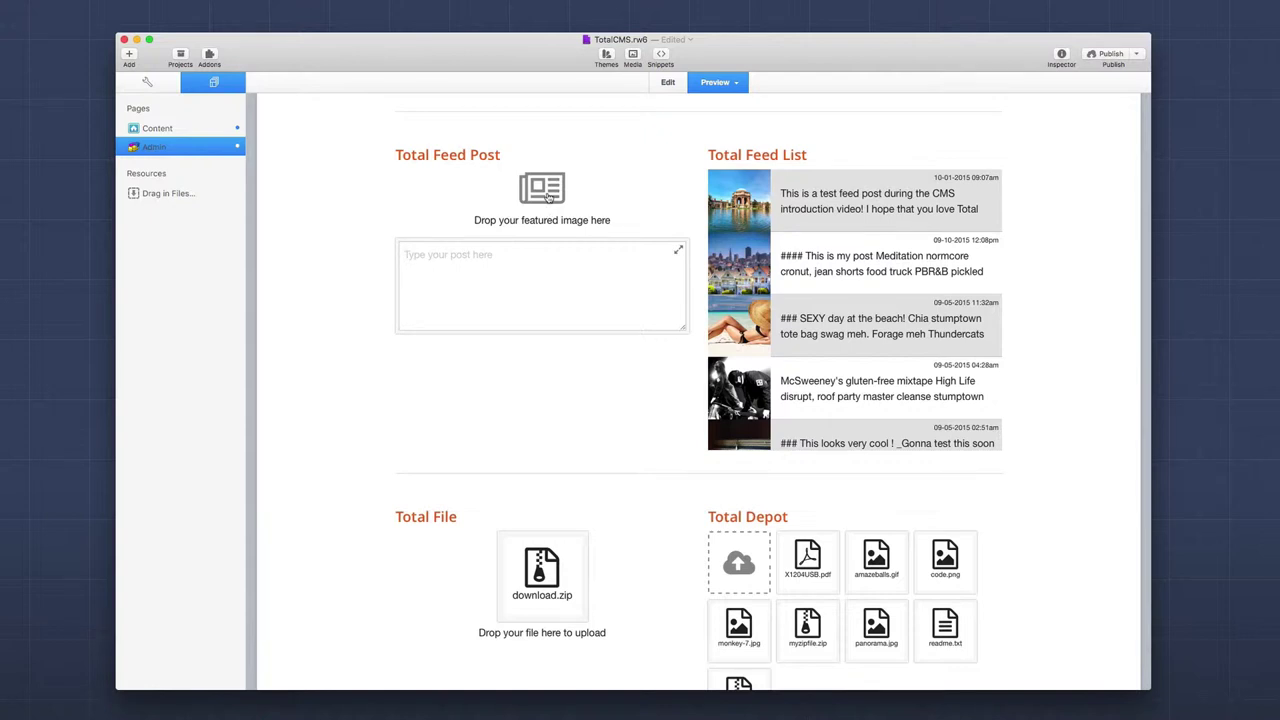
mouse_move(812, 212)
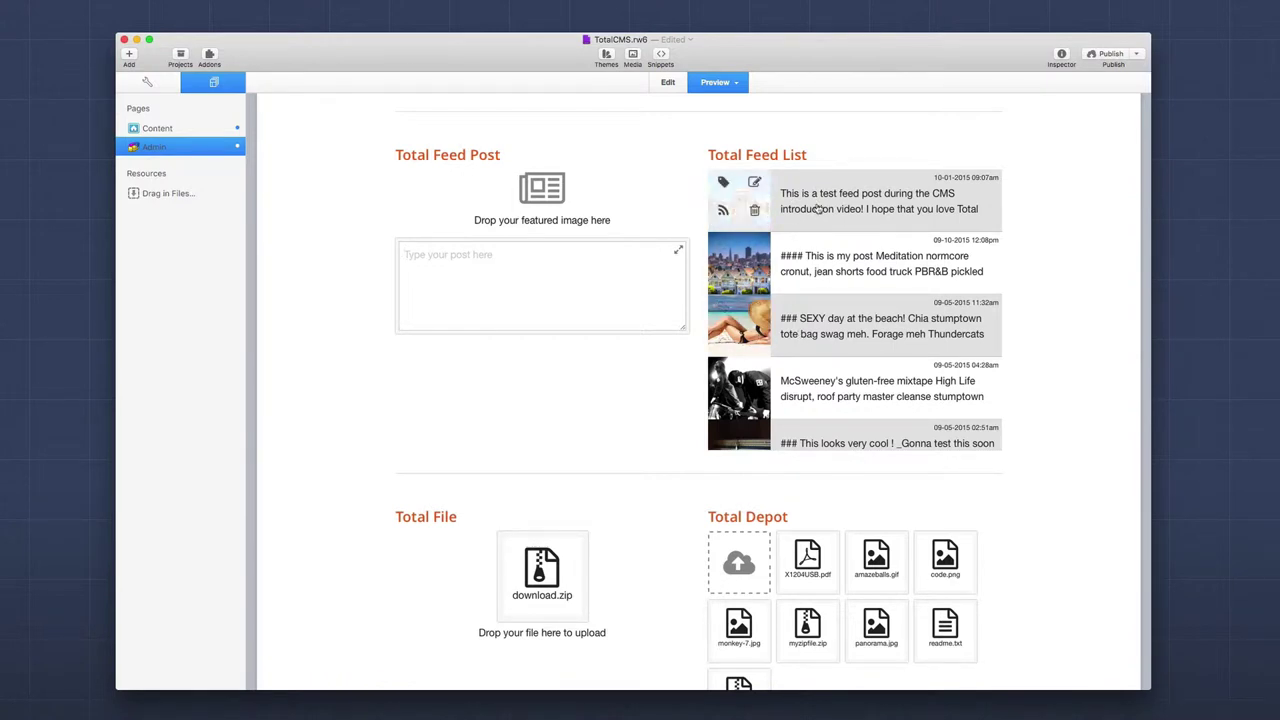
scroll(814, 294, "down", 5)
scroll(814, 294, "up", 5)
left_click(829, 215)
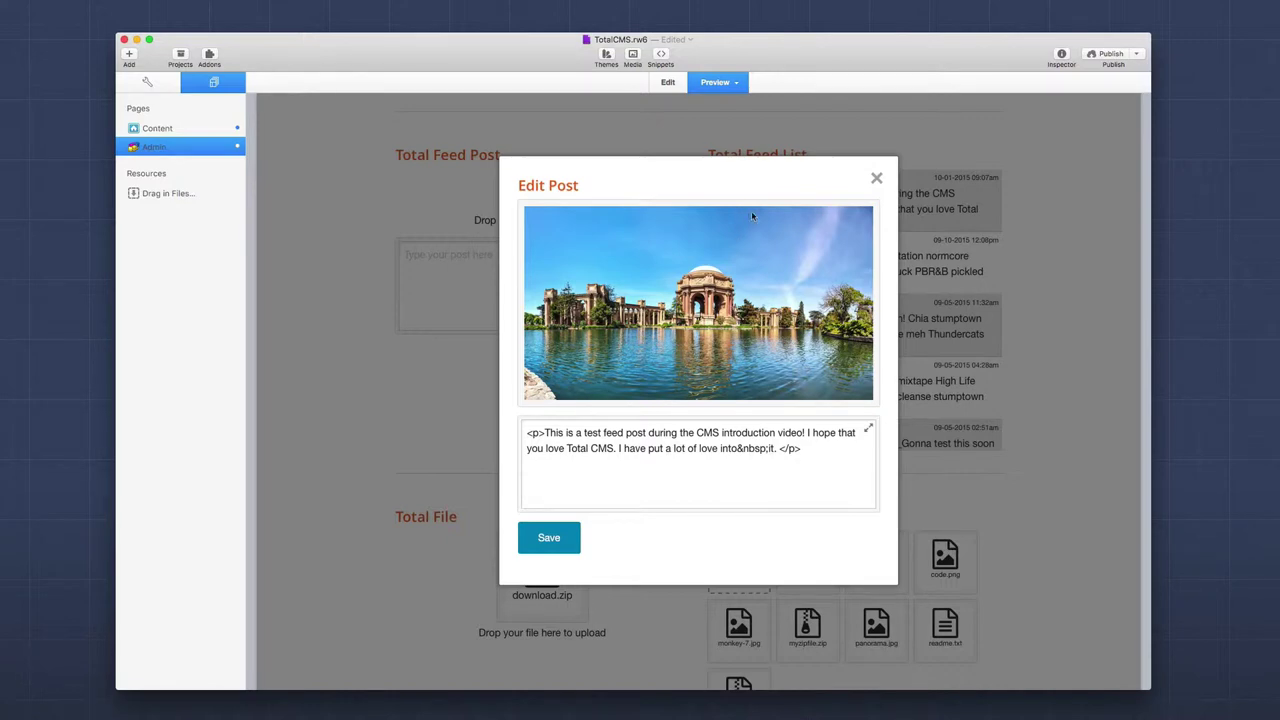
left_click(879, 177)
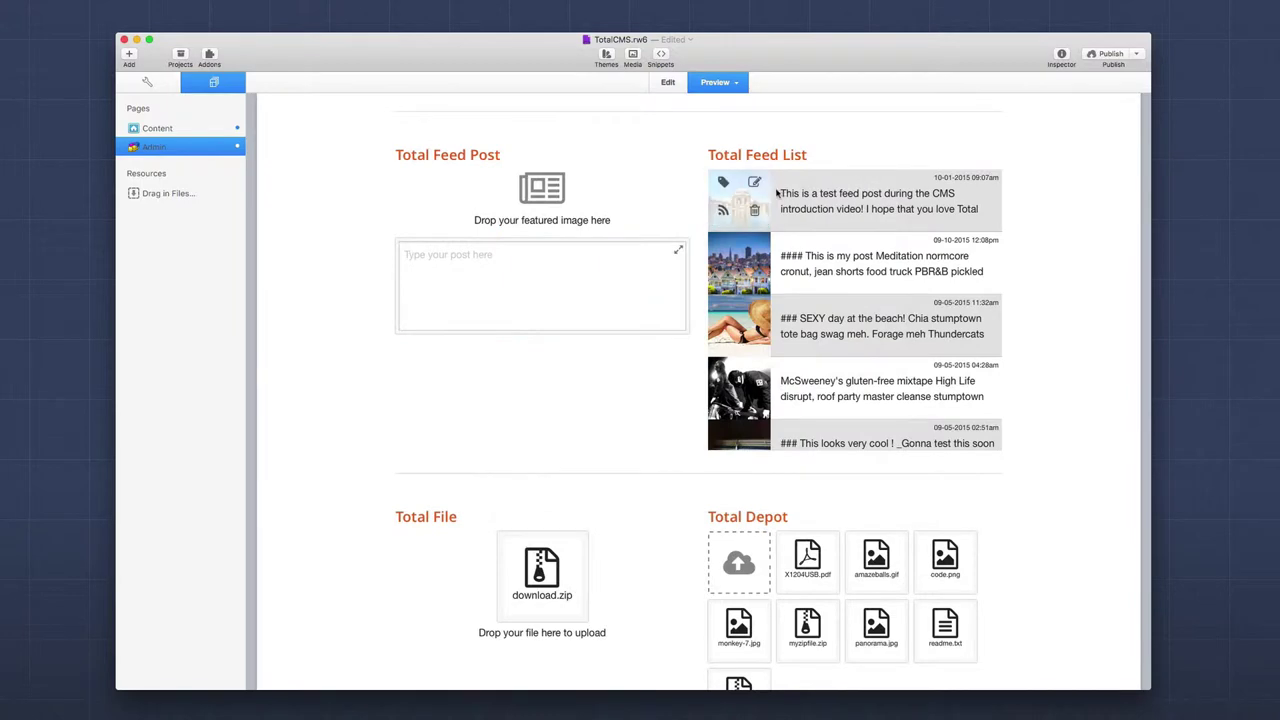
Step: View the newest post's image description form, close it, and try the post's RSS option
left_click(723, 183)
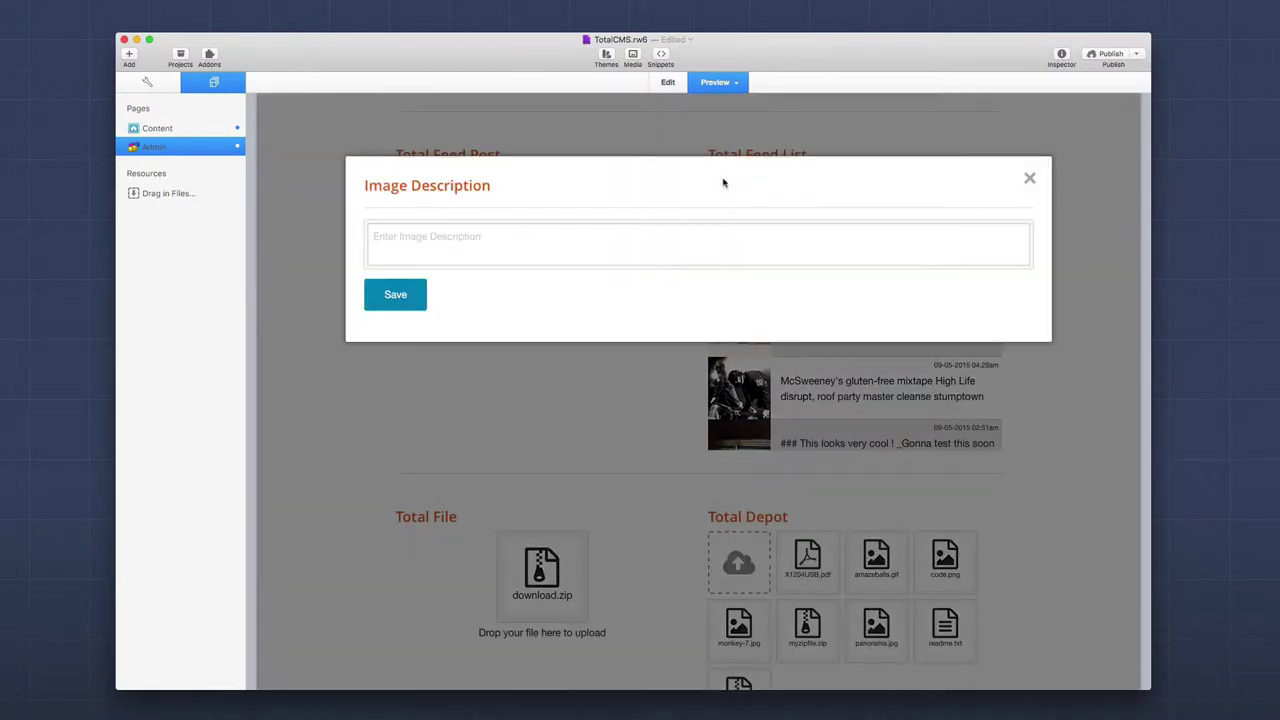
left_click(621, 441)
mouse_move(724, 206)
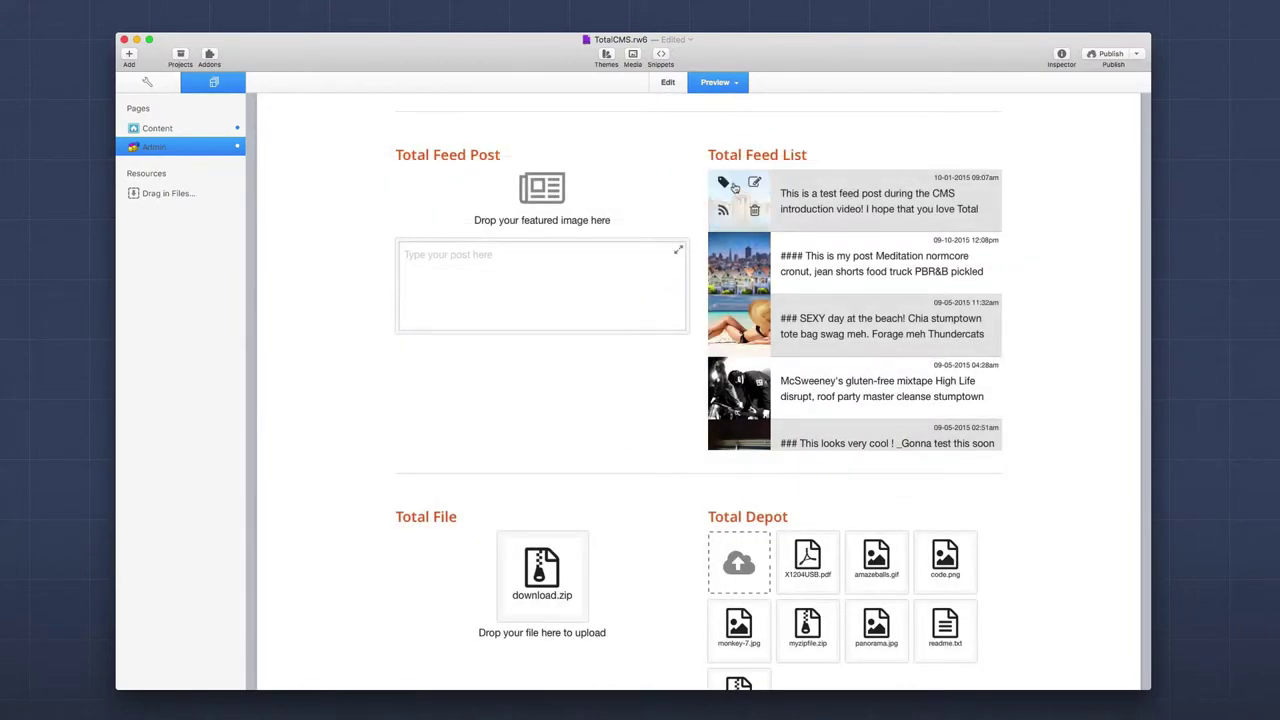
left_click(724, 213)
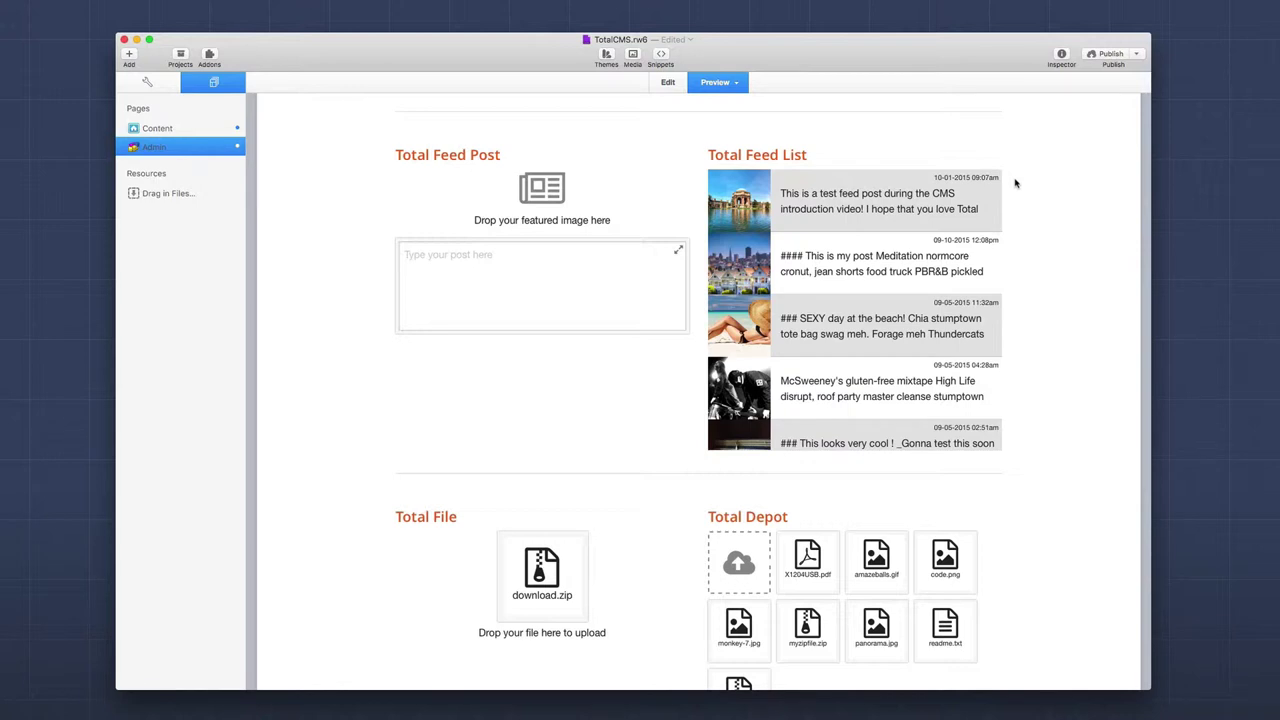
mouse_move(790, 229)
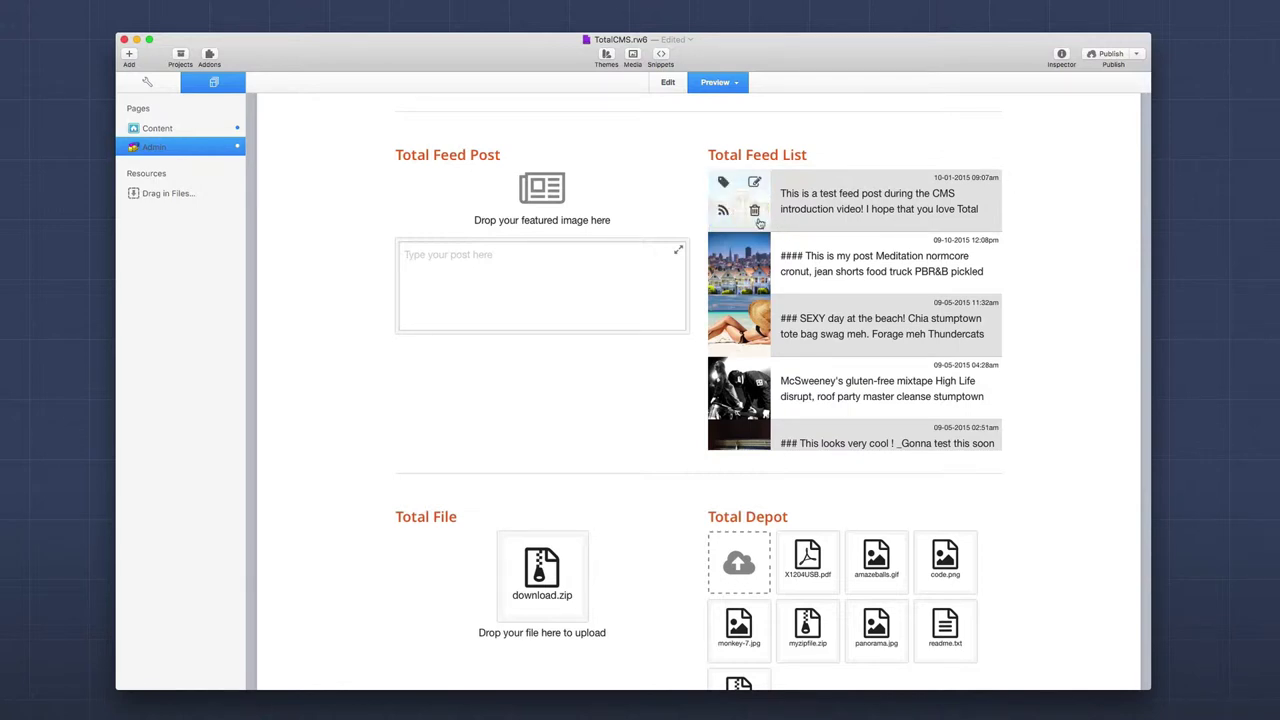
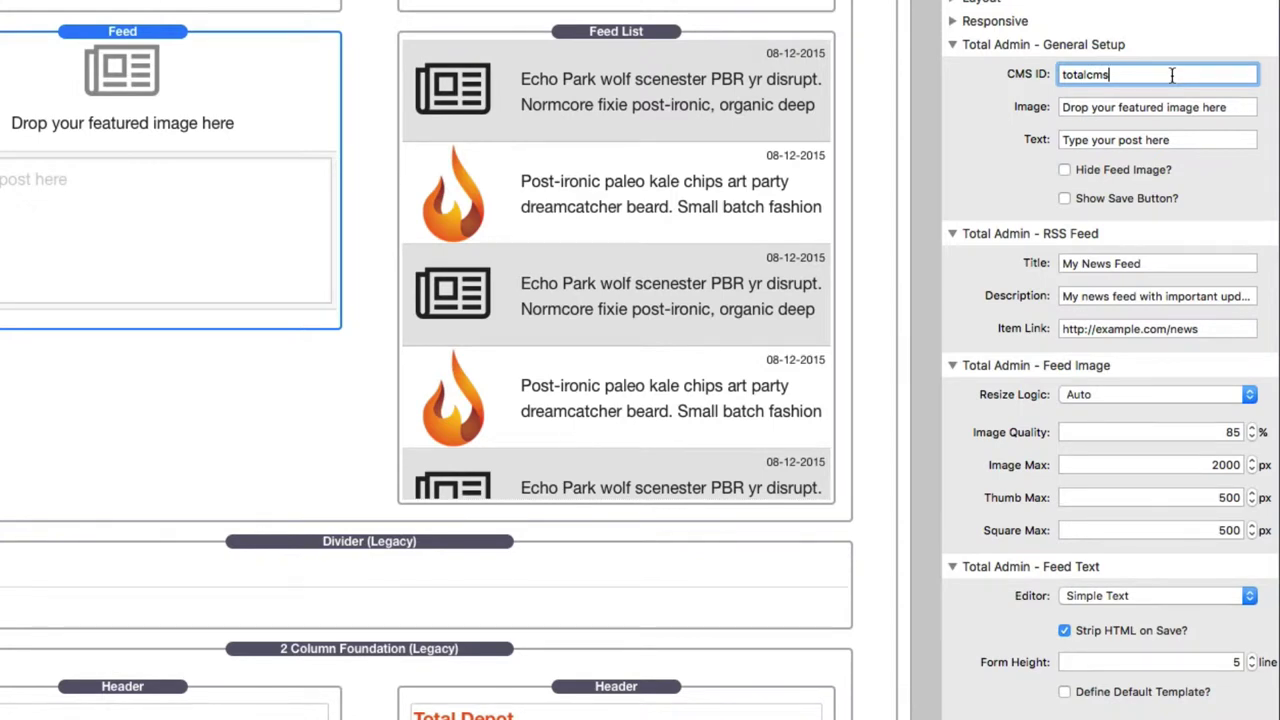
Step: Try the Hide Feed Image and Show Save Button options in the Admin Feed stack's general setup, switching both back off
left_click(1165, 104)
left_click(1118, 140)
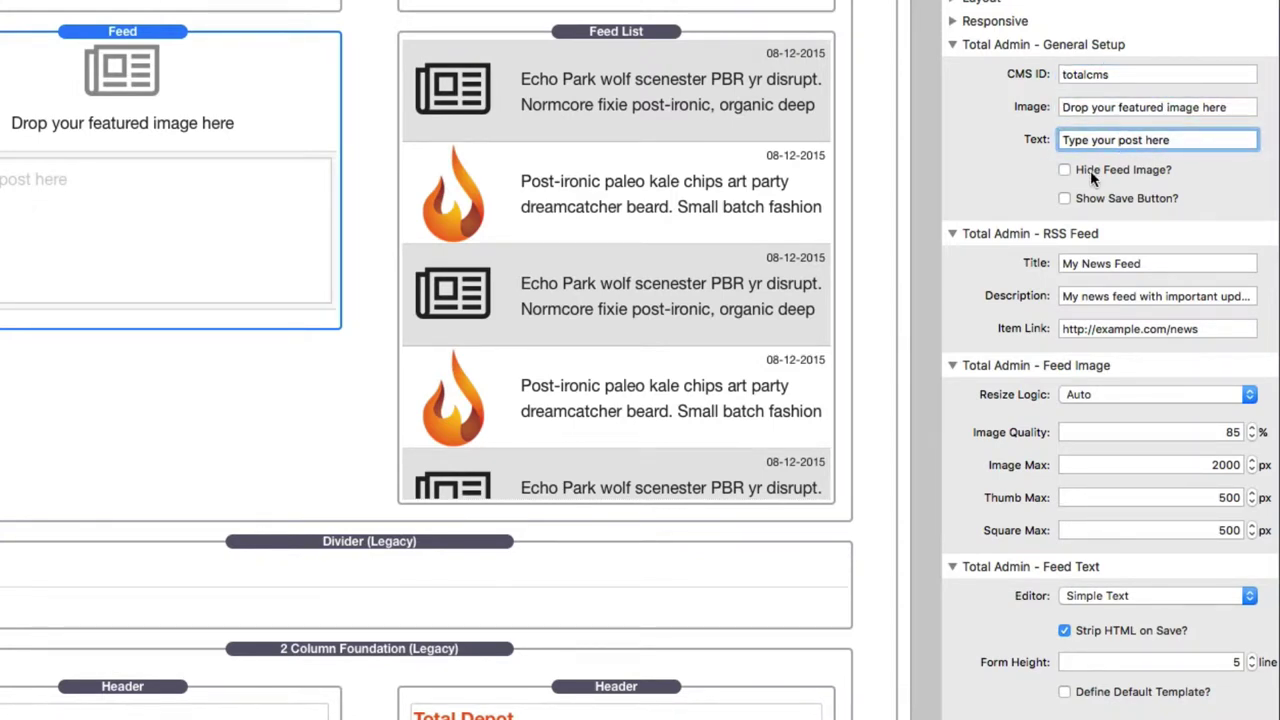
left_click(1088, 172)
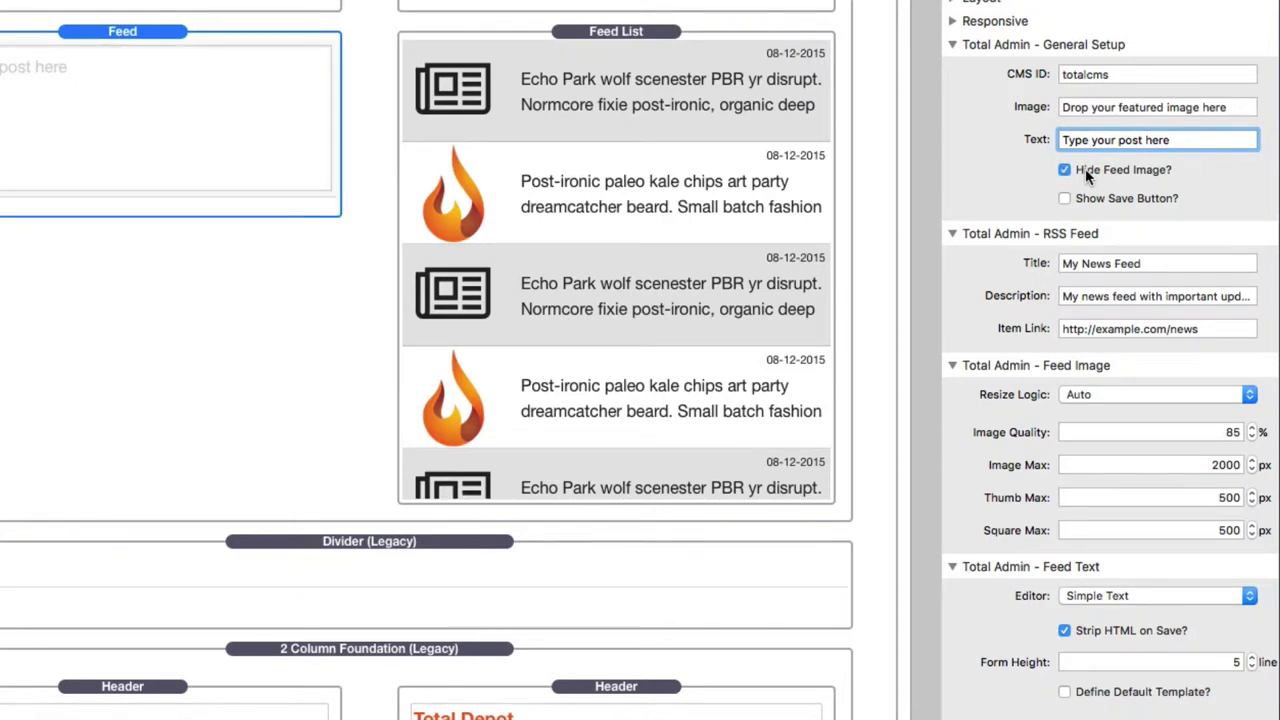
left_click(1085, 168)
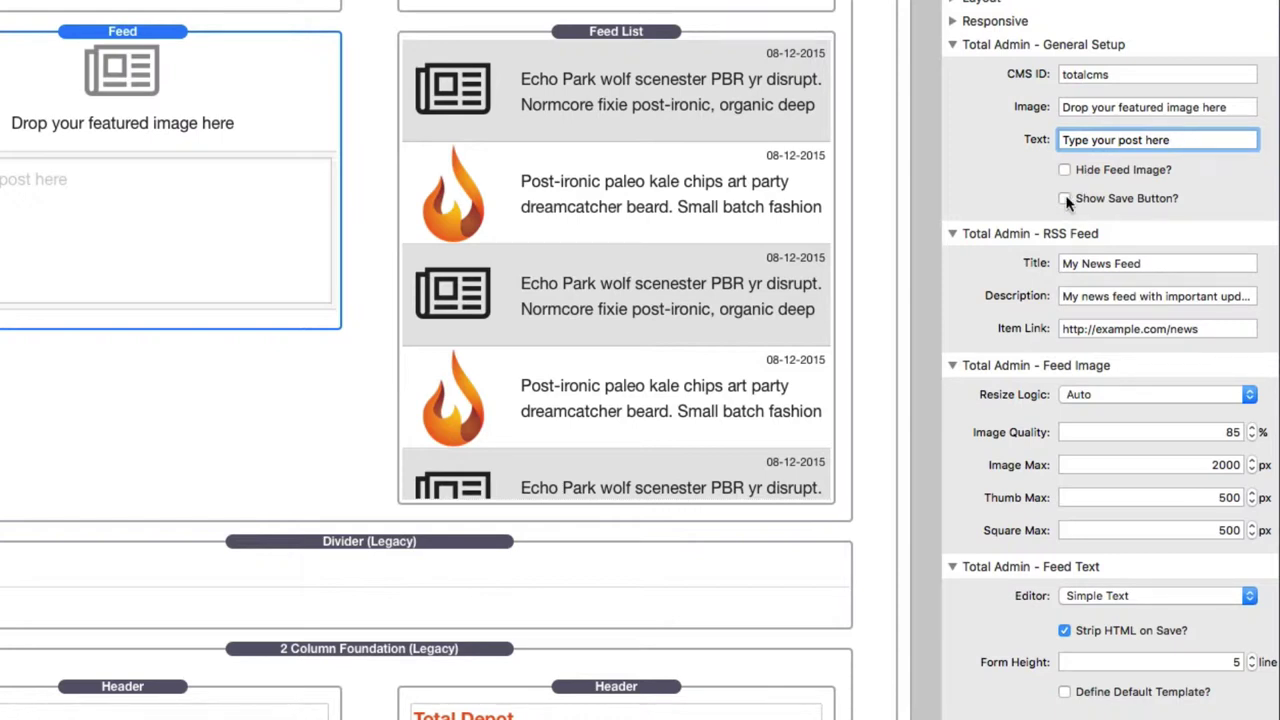
left_click(1065, 199)
left_click(1065, 199)
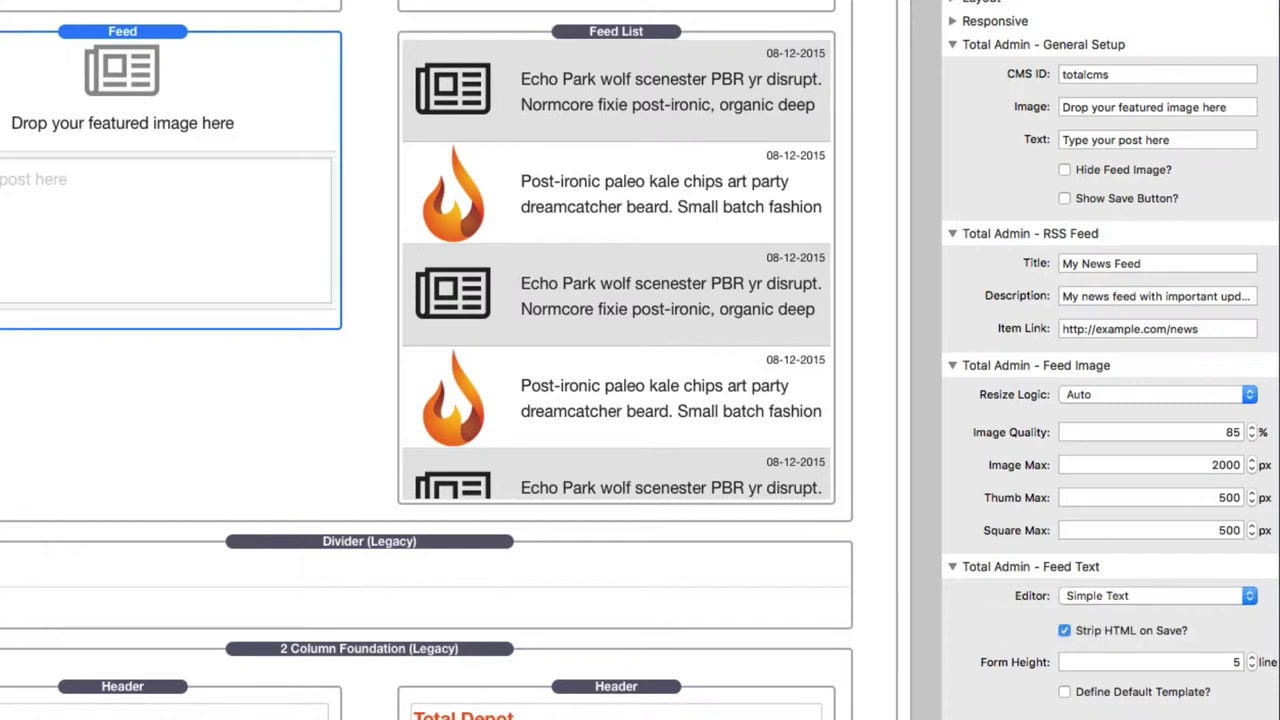
Step: Try Hipwig Editor as the feed text editor and return the setting to Simple Text
left_click(1134, 595)
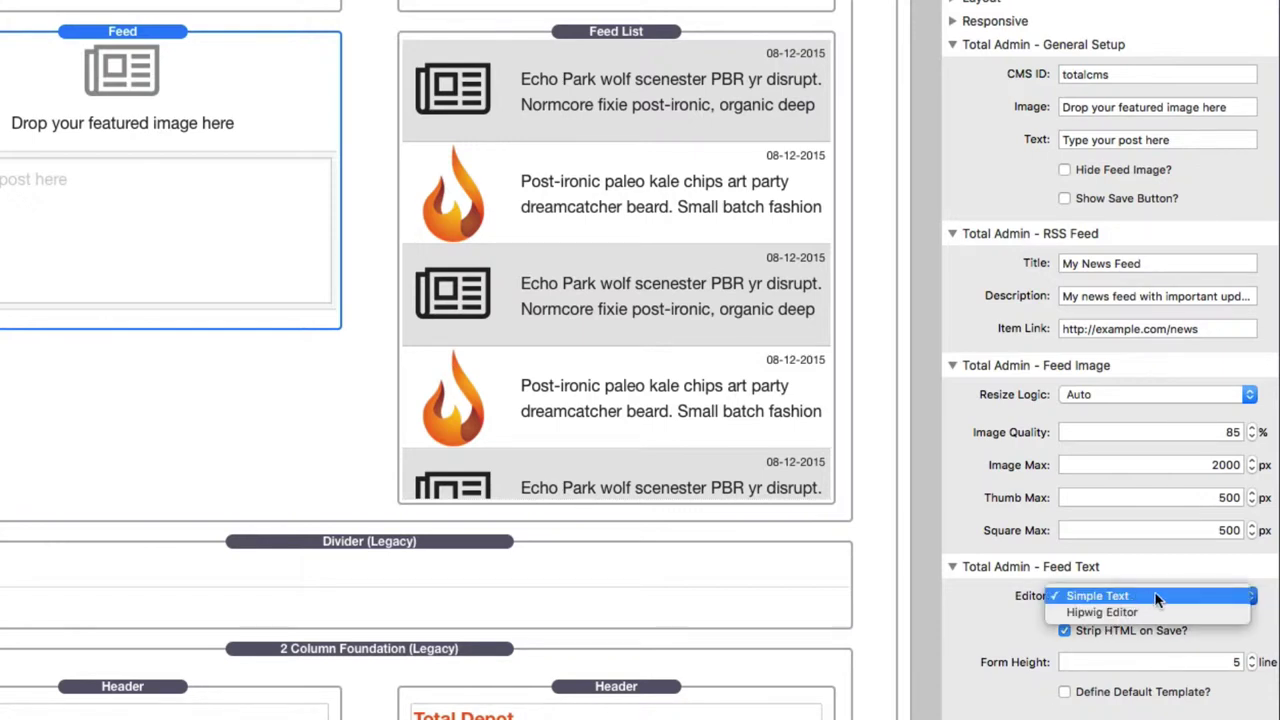
left_click(1161, 612)
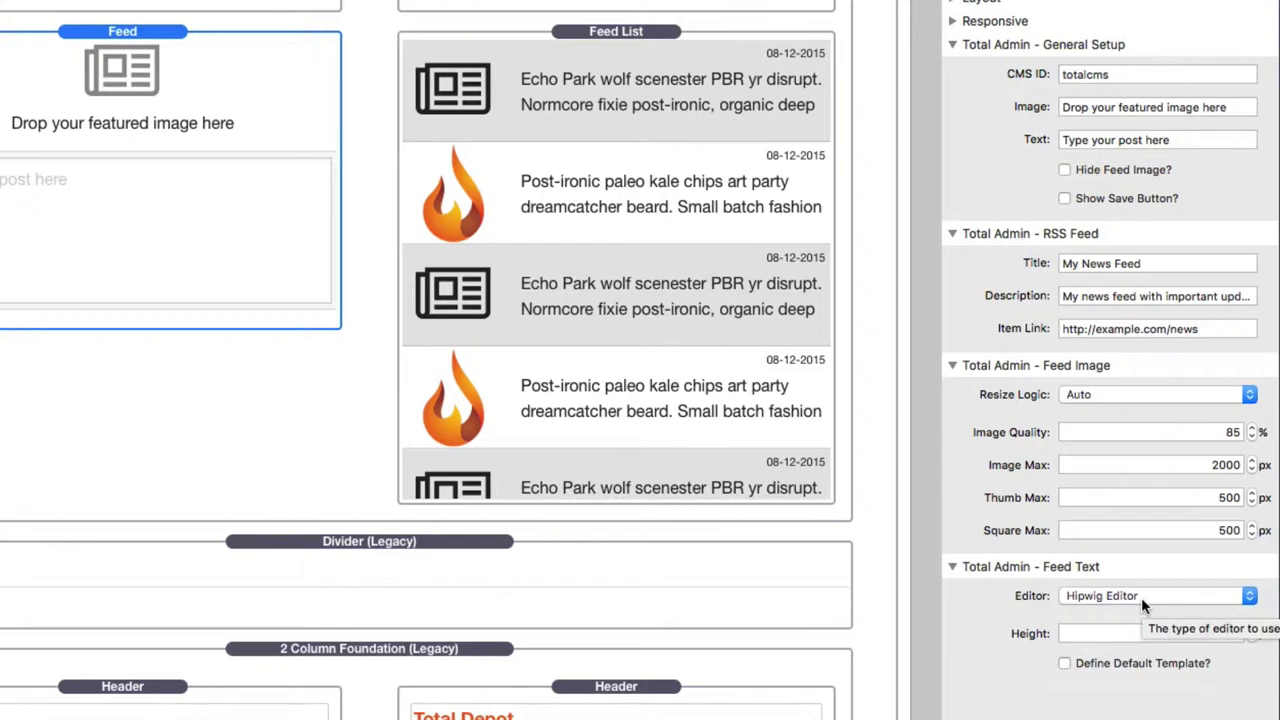
left_click(1141, 597)
left_click(1142, 580)
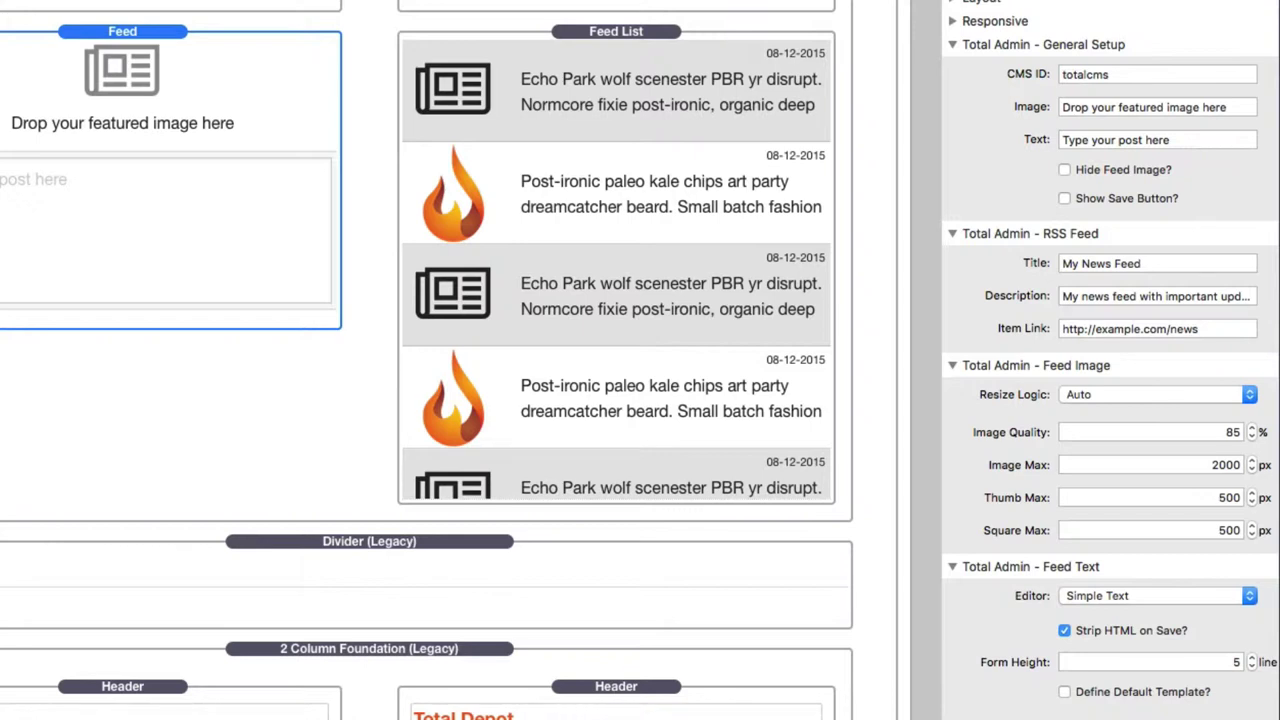
Step: Enable the default template for the Feed stack's post text and preview the Admin page
left_click(1065, 692)
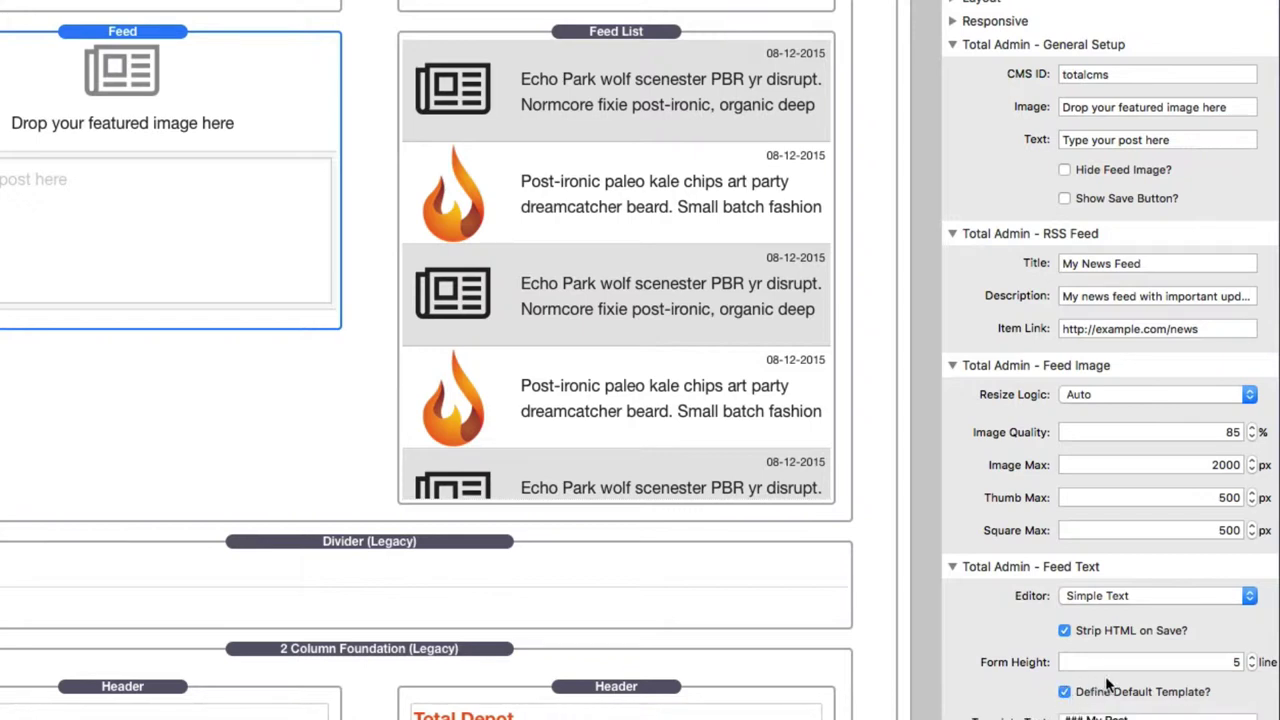
scroll(1115, 683, "down", 3)
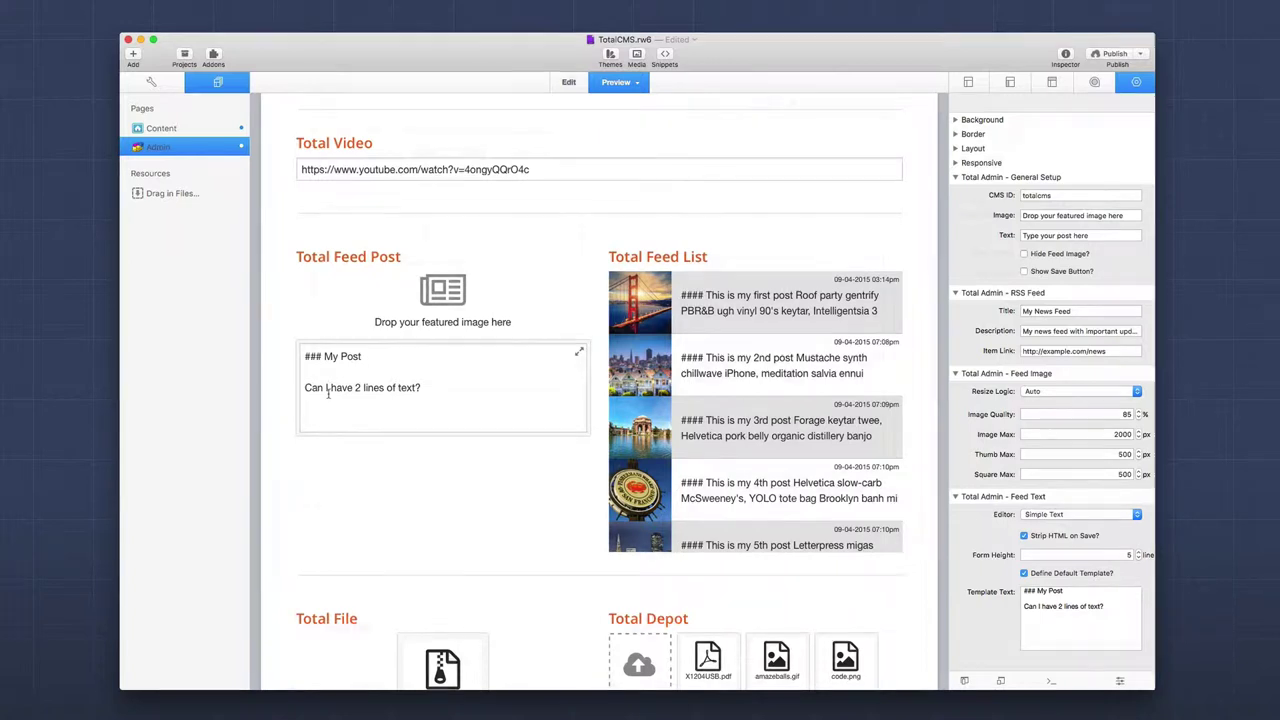
key("super+shift+p")
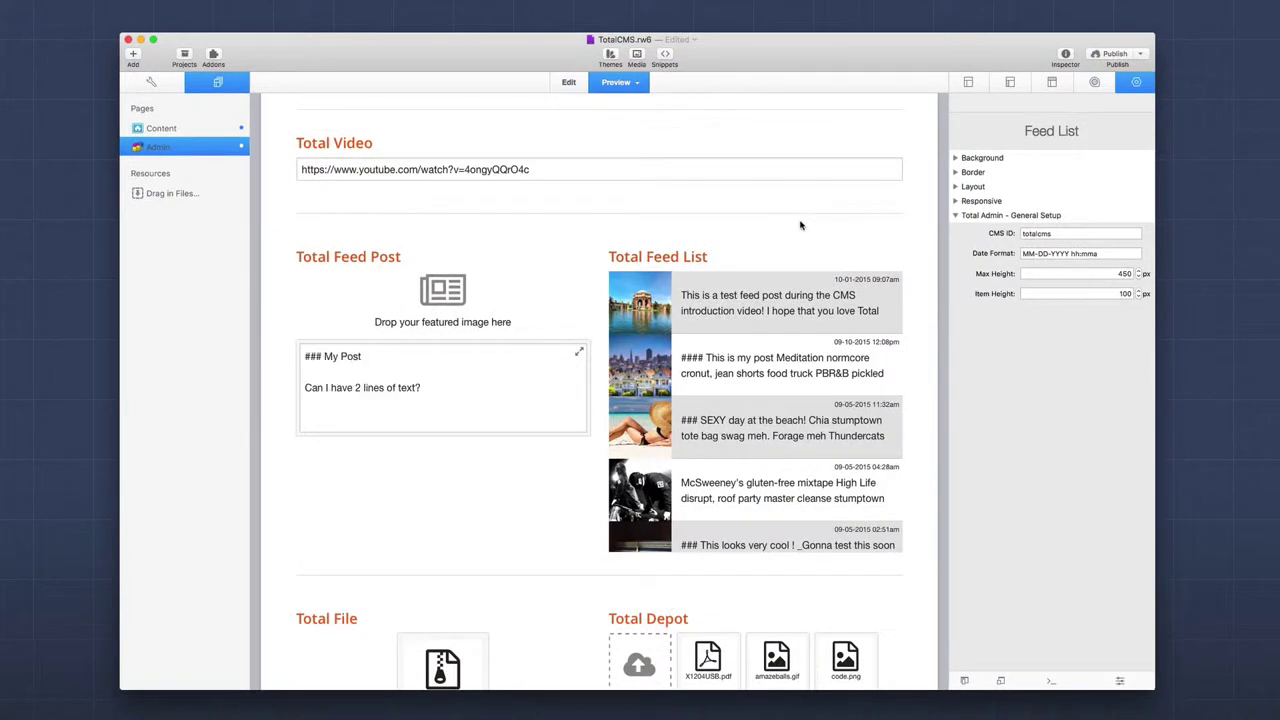
Step: Look through the Total Feed List posts from newest to oldest and check the actions offered on individual posts
scroll(755, 440, "down", 10)
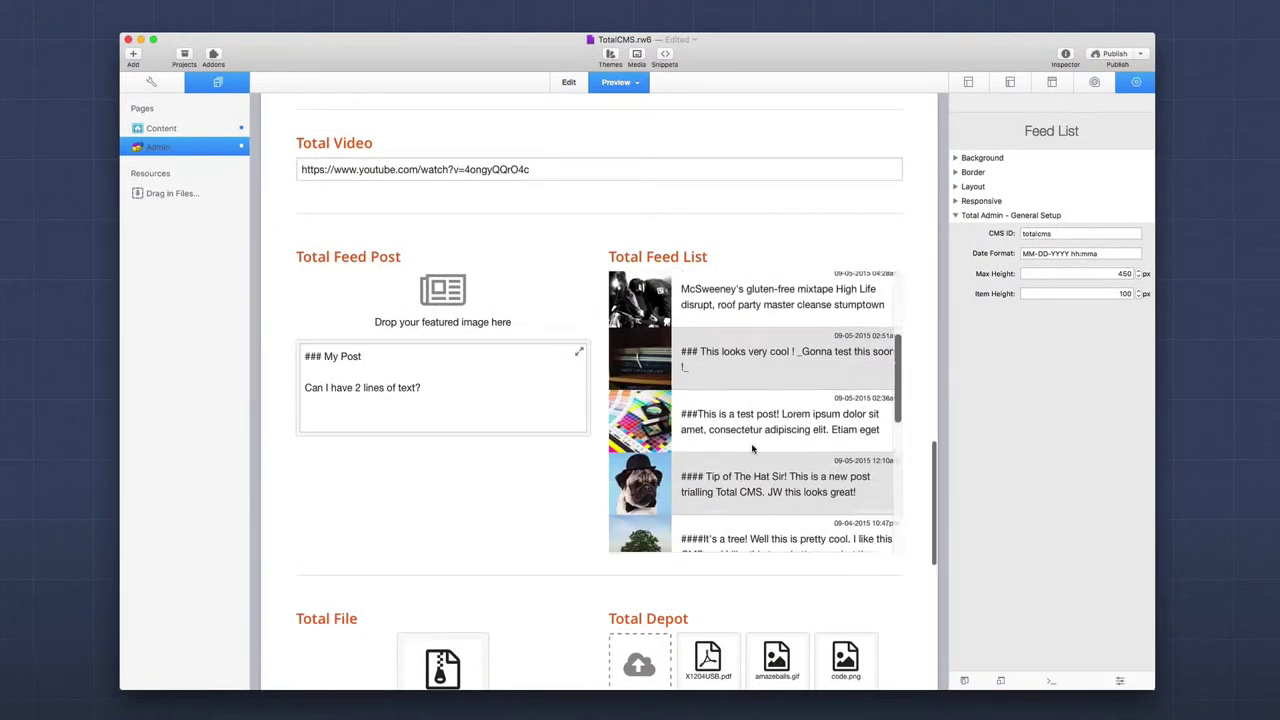
scroll(757, 449, "up", 10)
scroll(753, 449, "down", 8)
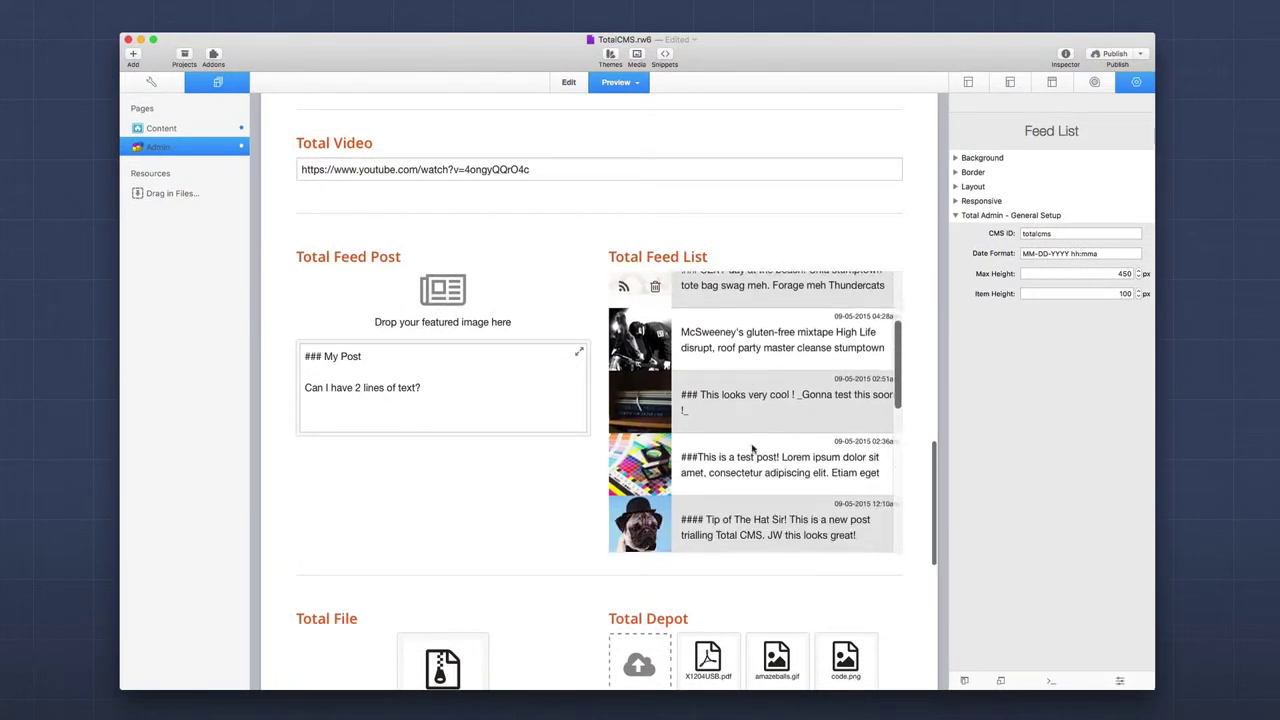
scroll(755, 450, "down", 5)
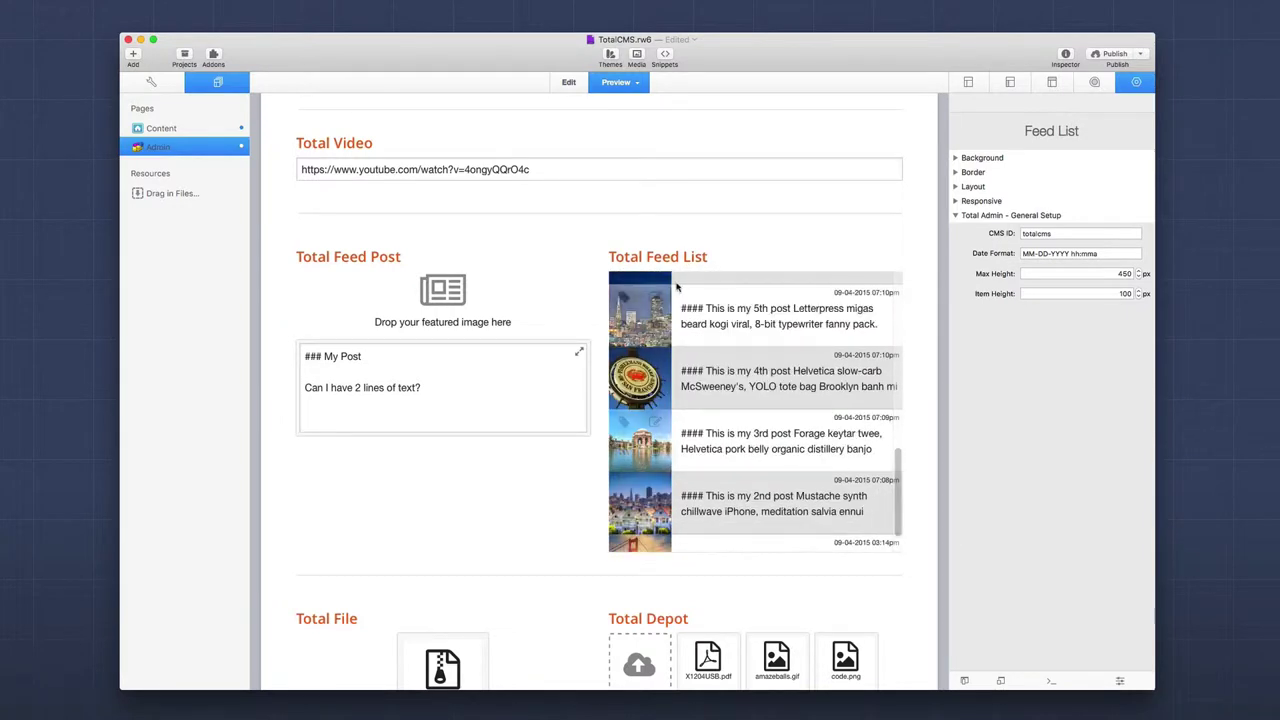
scroll(731, 362, "up", 10)
scroll(731, 362, "up", 3)
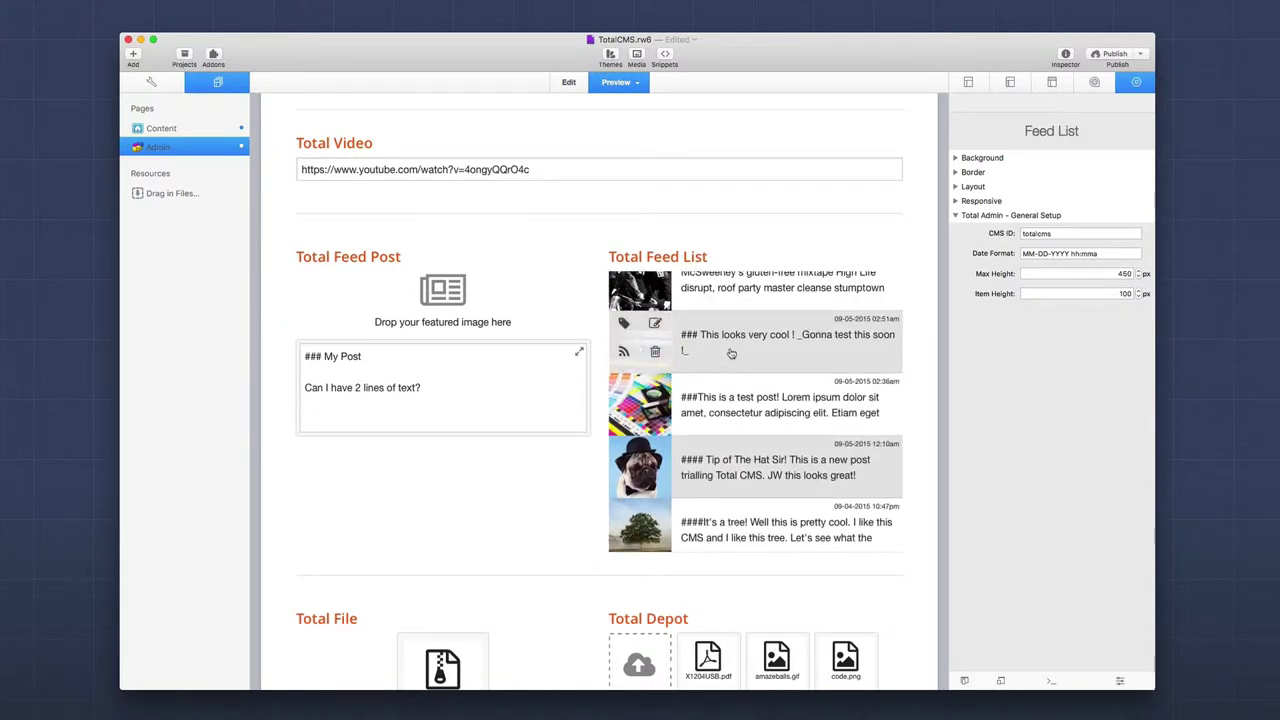
scroll(712, 320, "down", 1)
scroll(718, 380, "up", 5)
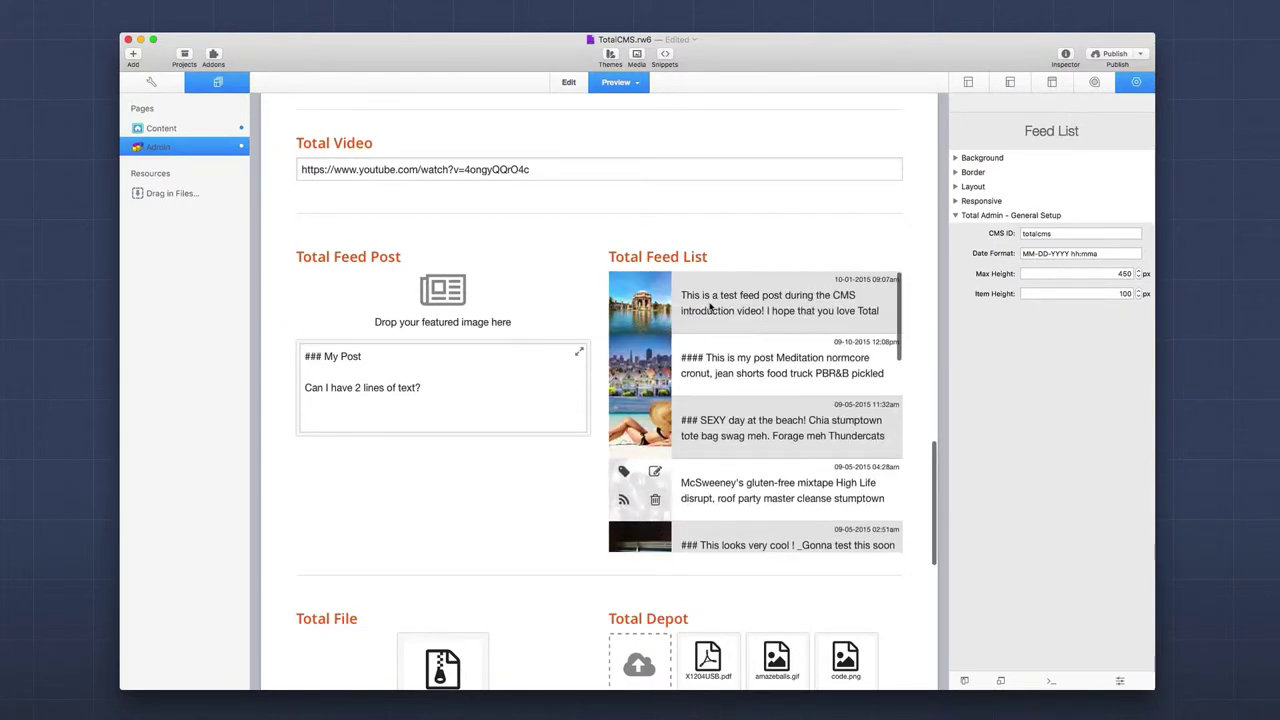
scroll(720, 395, "down", 10)
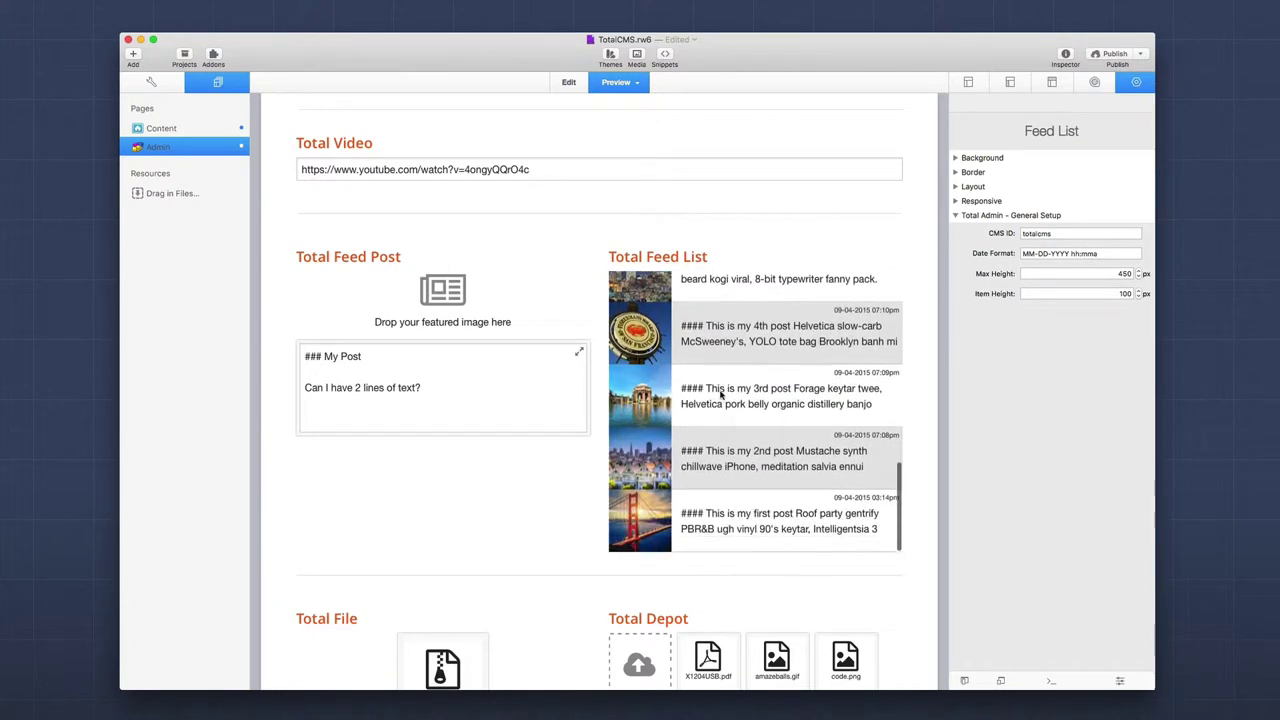
scroll(720, 396, "up", 5)
scroll(720, 396, "up", 2)
scroll(720, 396, "down", 3)
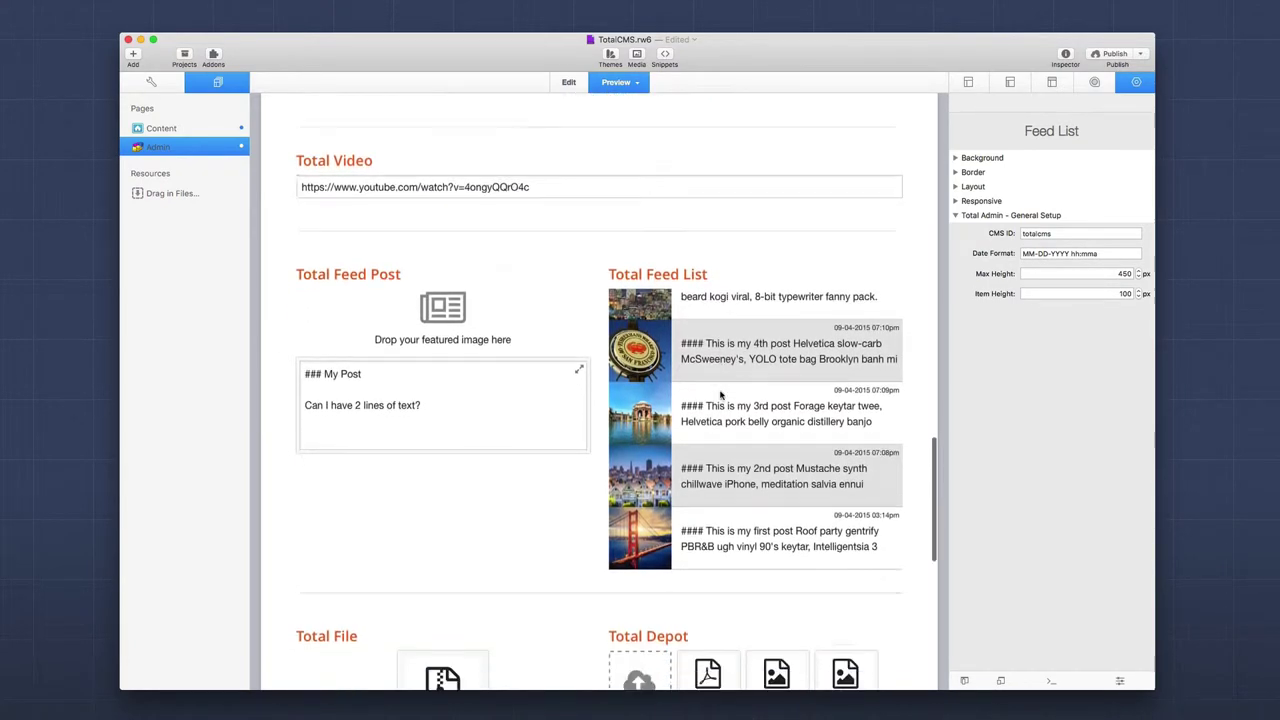
scroll(718, 345, "down", 5)
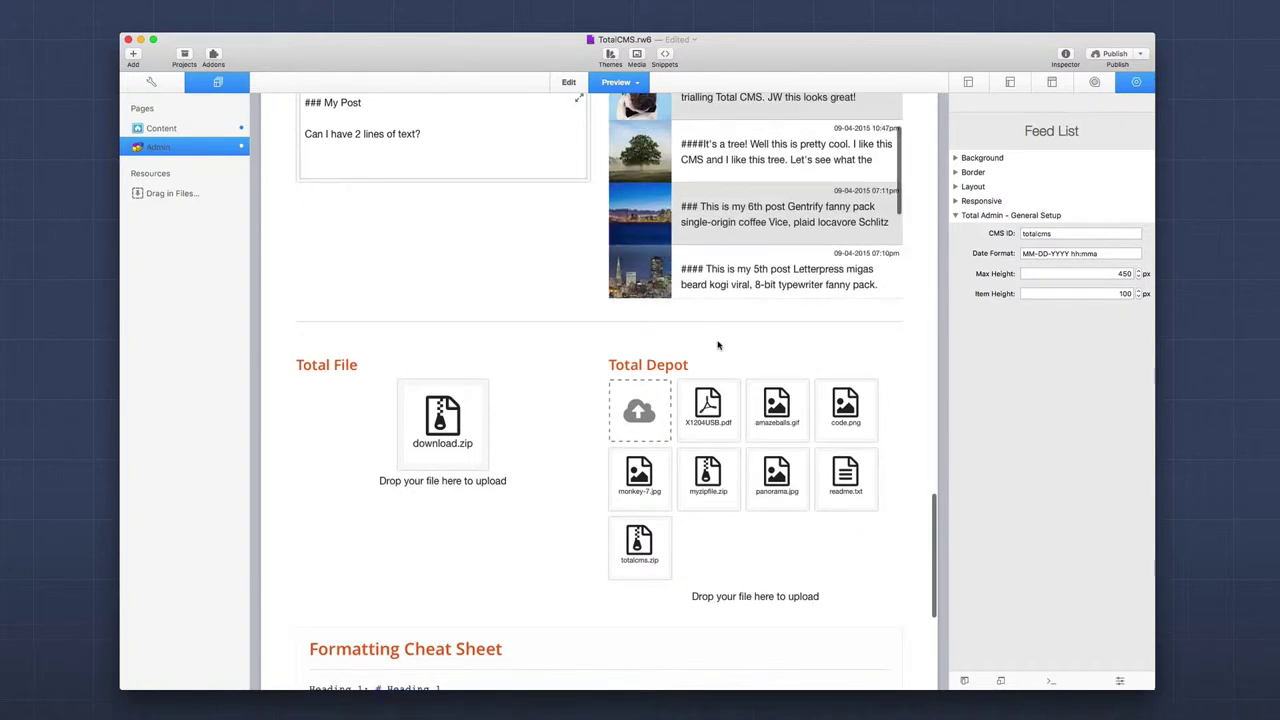
scroll(685, 240, "up", 4)
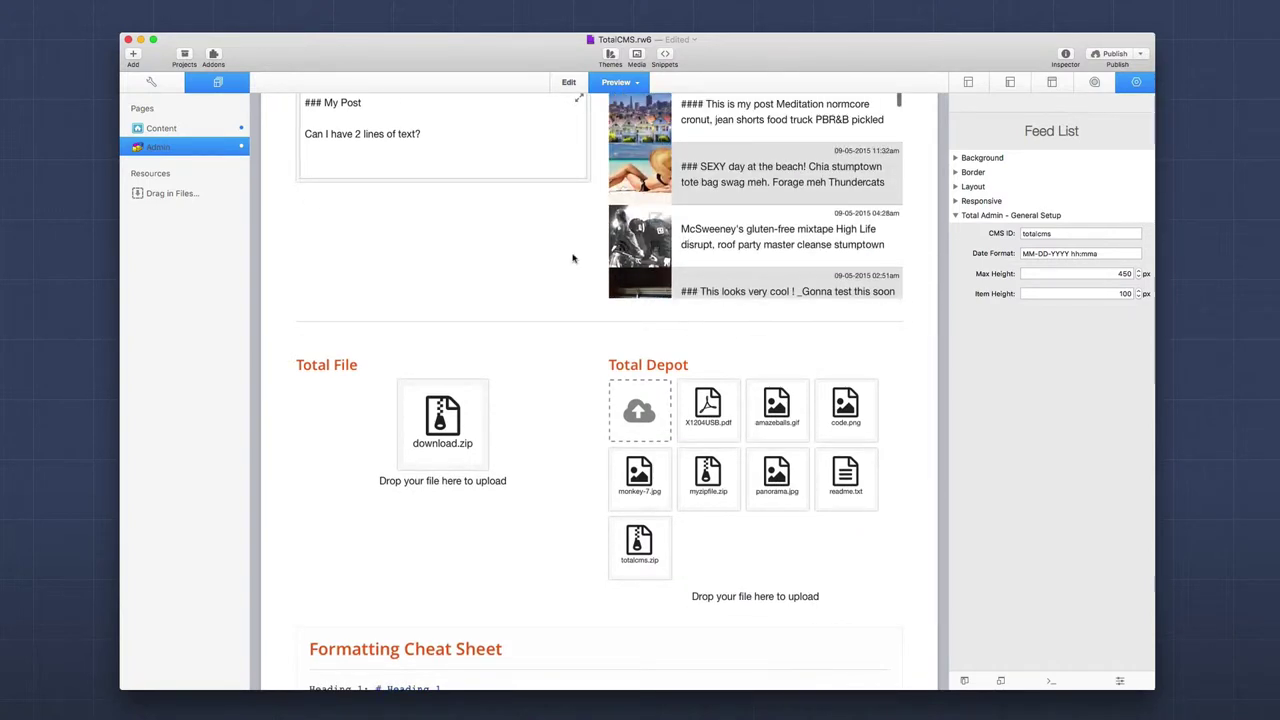
scroll(574, 257, "up", 3)
scroll(697, 267, "up", 1)
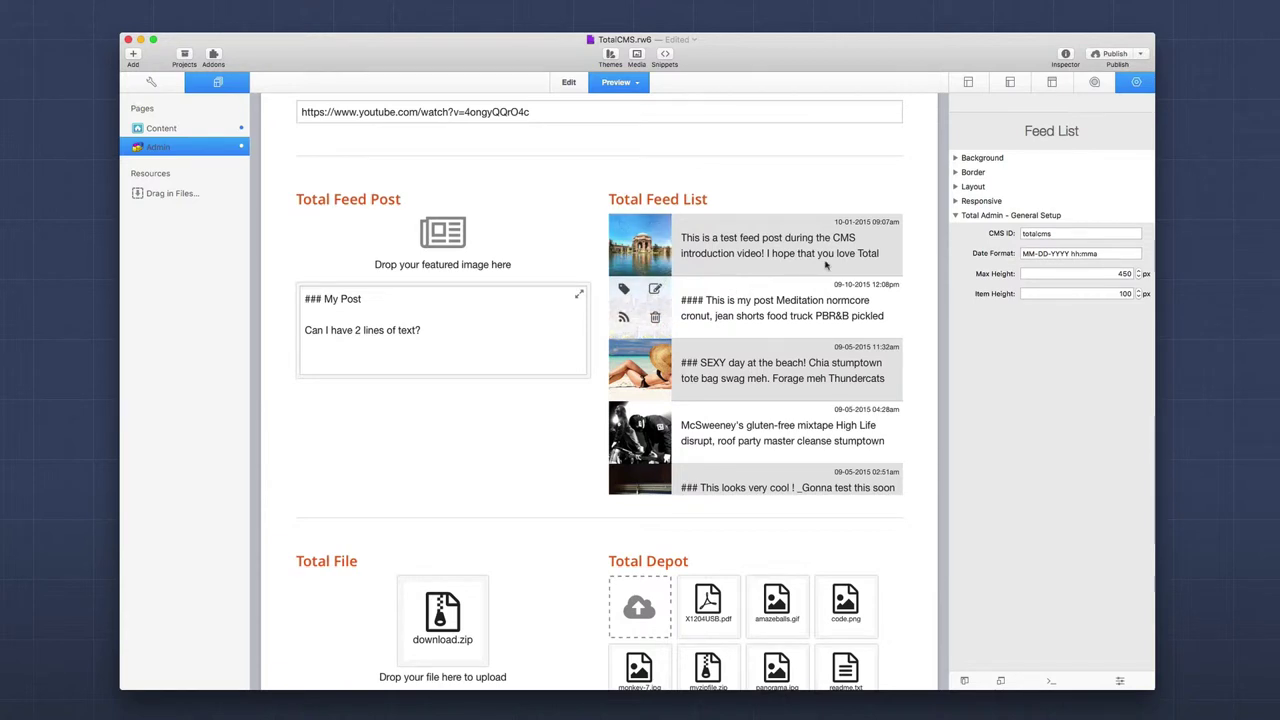
mouse_move(776, 206)
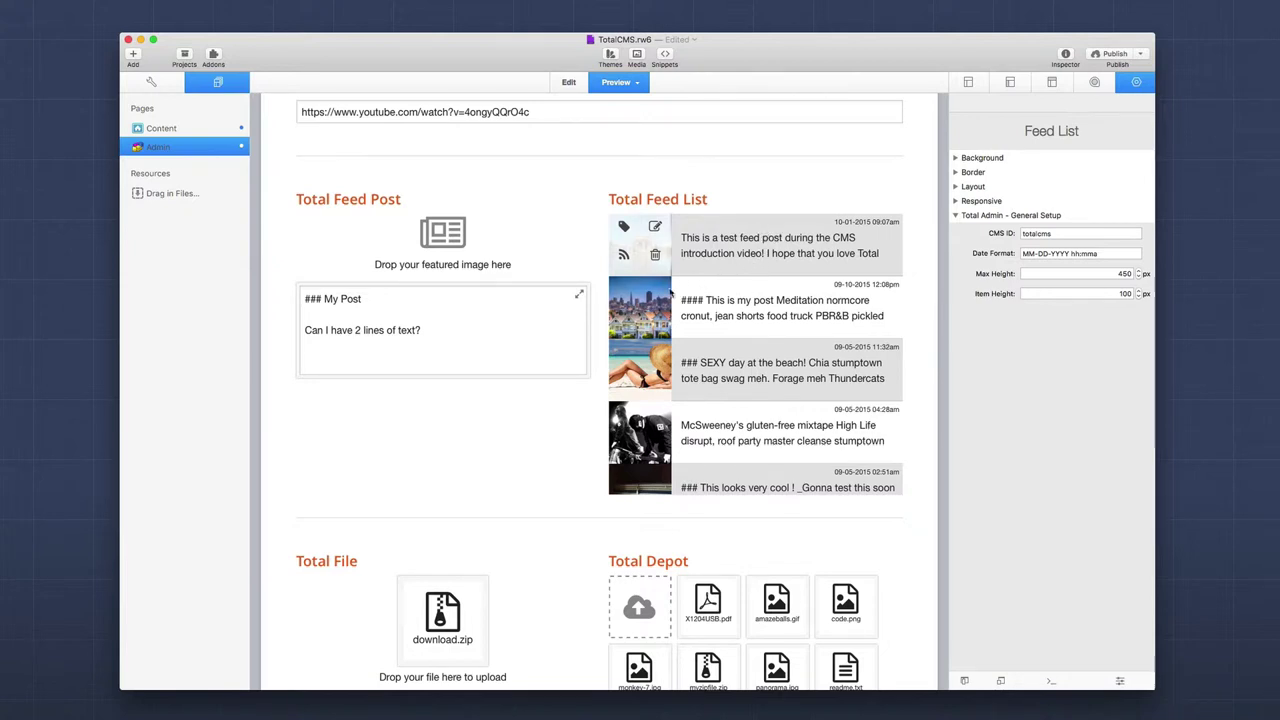
mouse_move(647, 320)
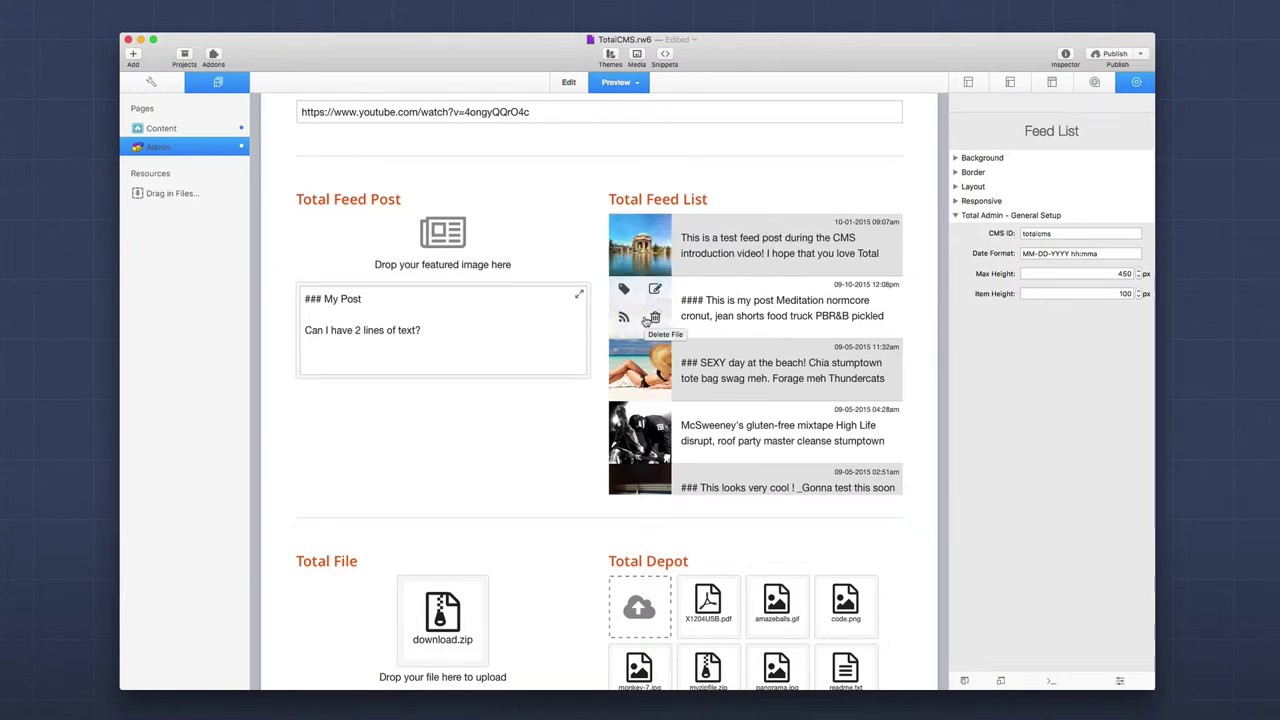
mouse_move(762, 252)
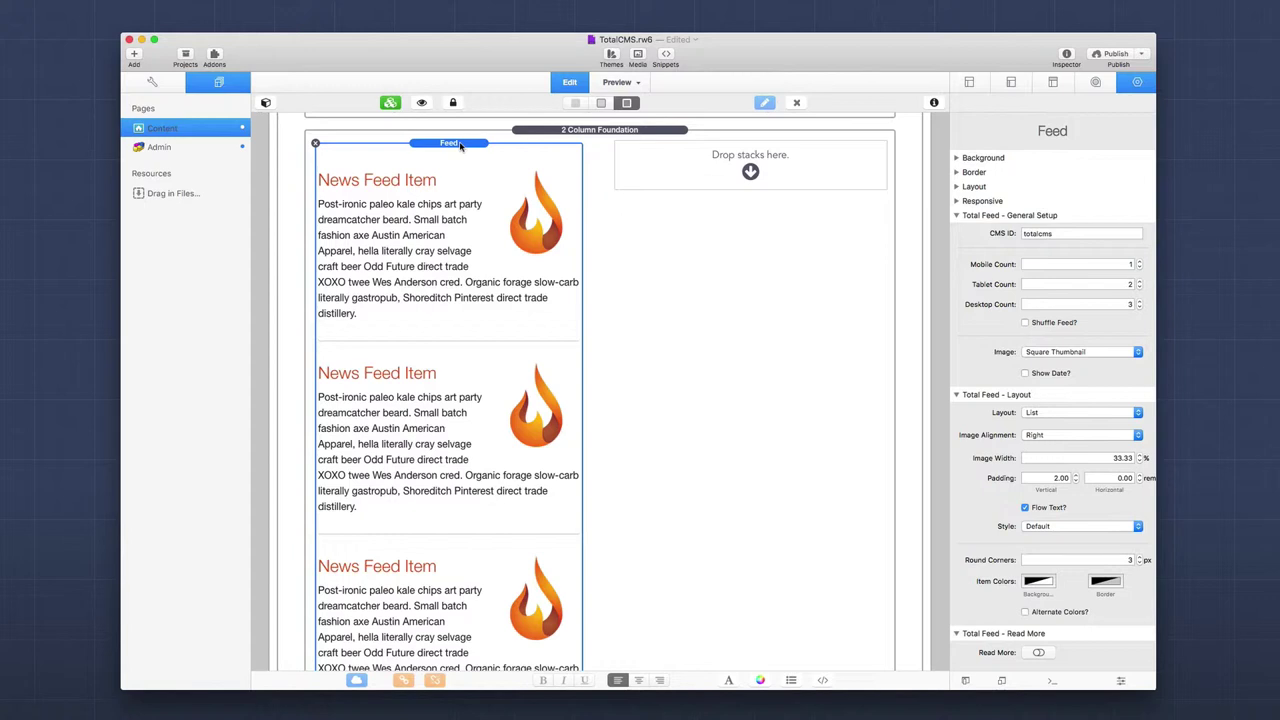
Step: Check the image size options offered in the general setup of the Content page's Feed stack
scroll(460, 145, "up", 3)
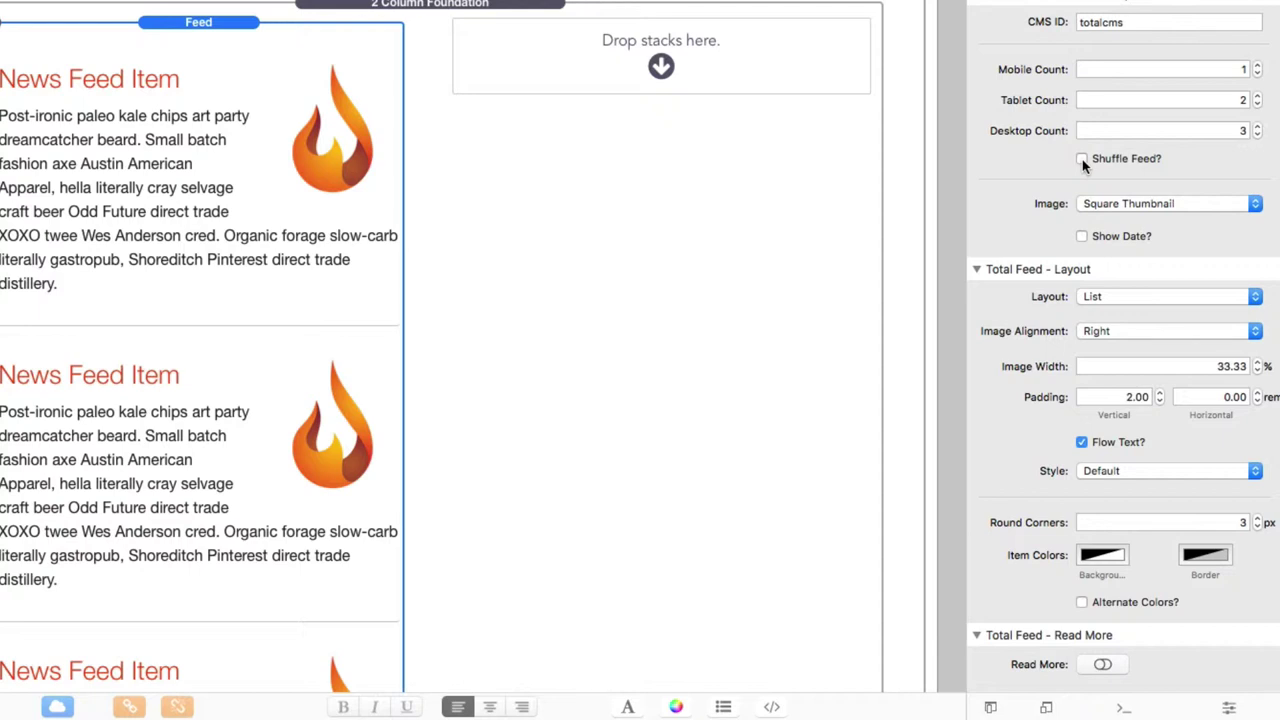
left_click(1147, 203)
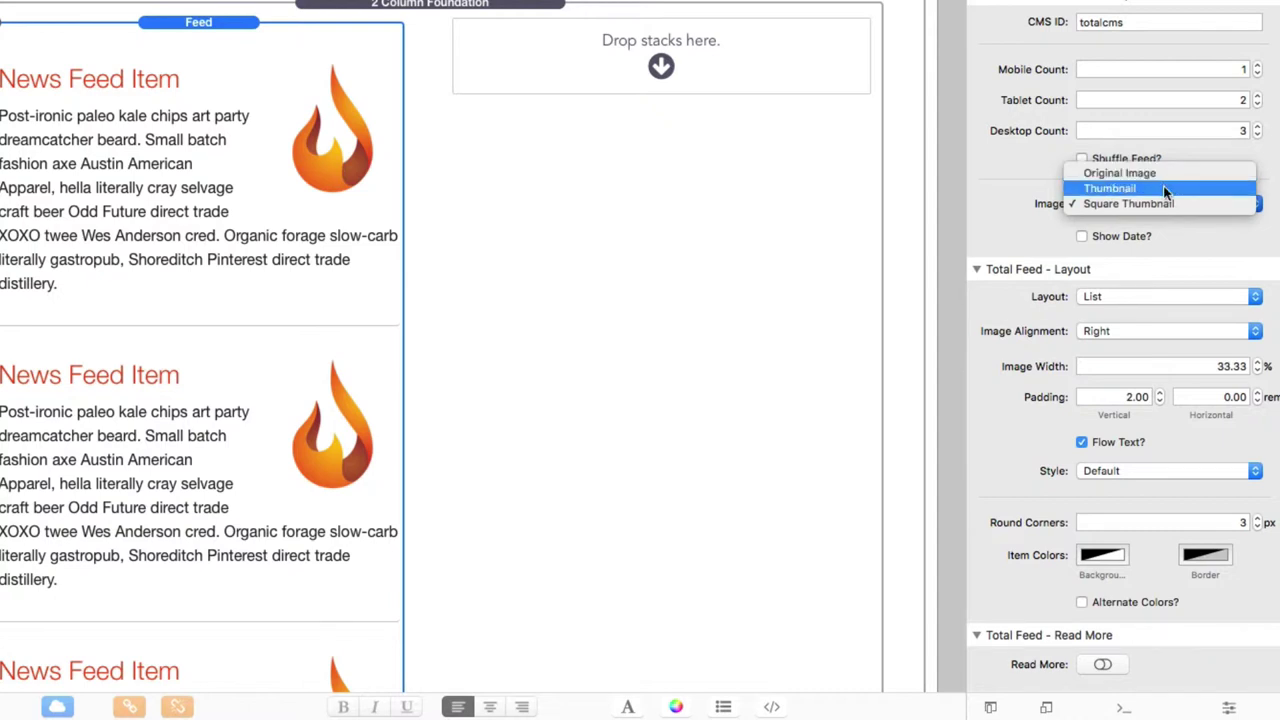
left_click(1043, 236)
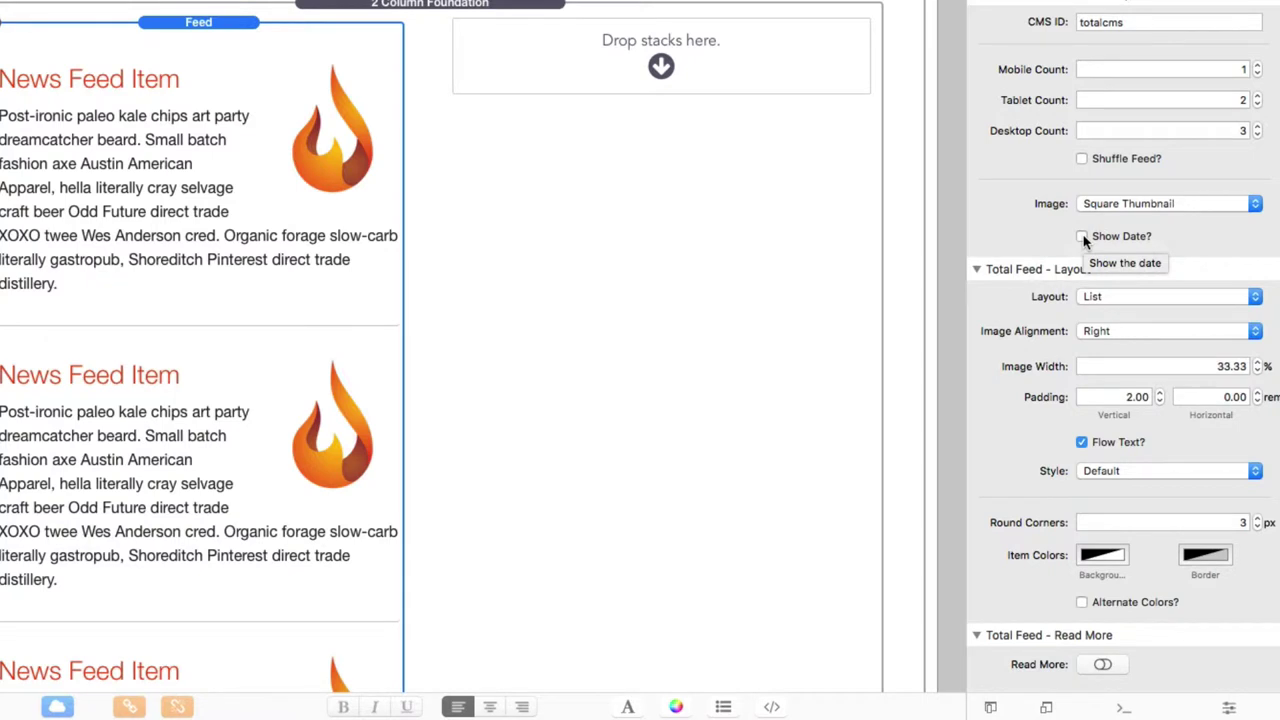
Step: Try the Show Date option and look at its date alignment choices, switching the date display back off
left_click(1082, 238)
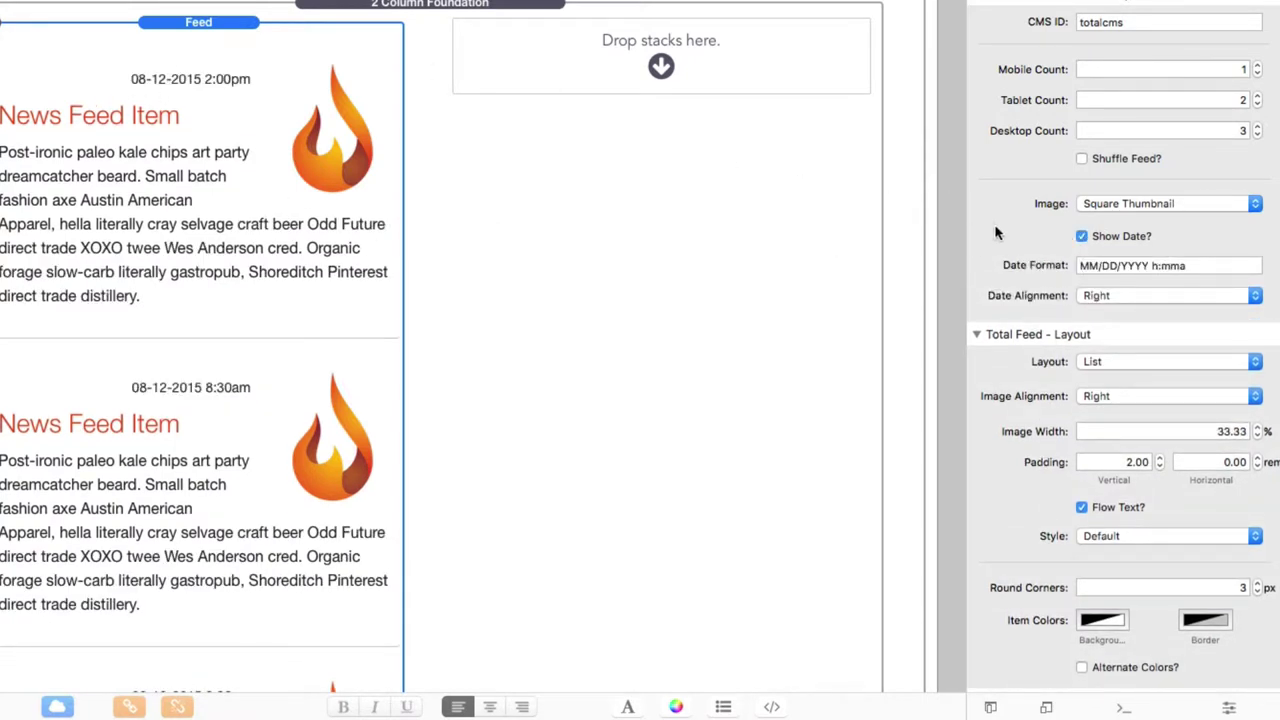
left_click(1110, 296)
left_click(1114, 294)
left_click(1082, 237)
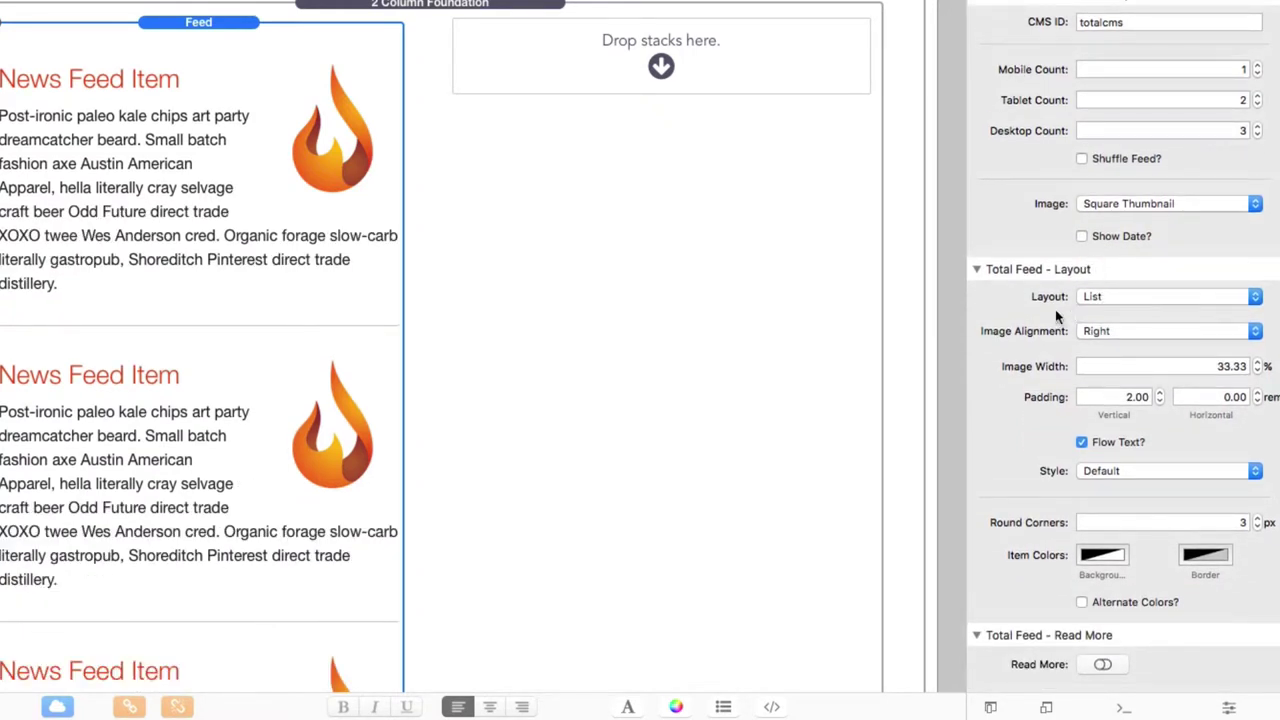
Step: Examine the list layout in preview with centered thumbnails, enlarging the first post's image and highlighting its date and text
left_click(1160, 298)
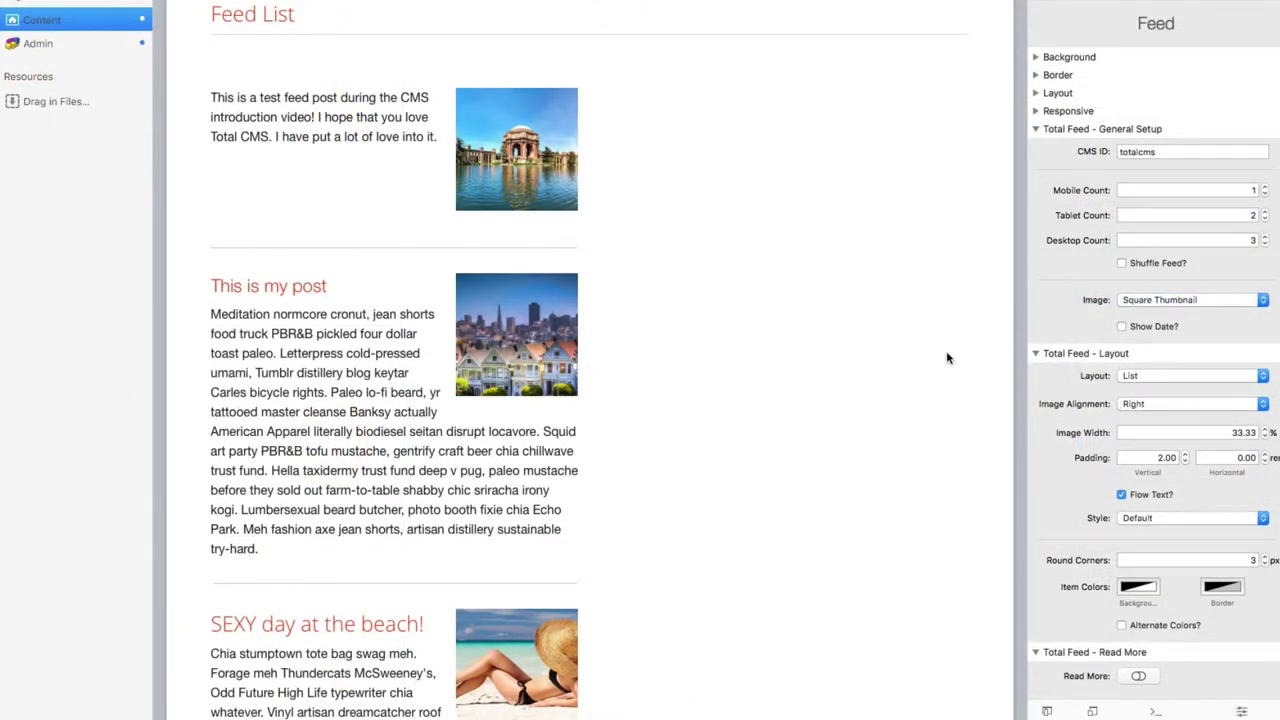
scroll(950, 358, "down", 1)
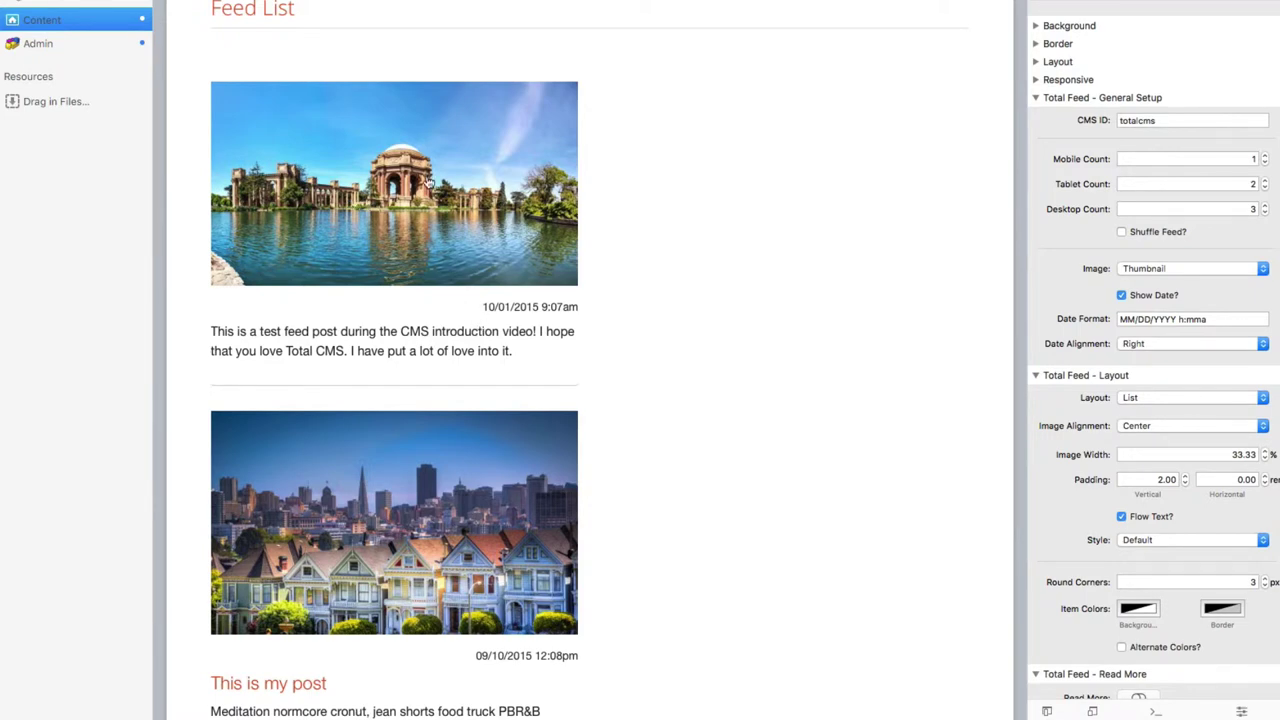
left_click(430, 182)
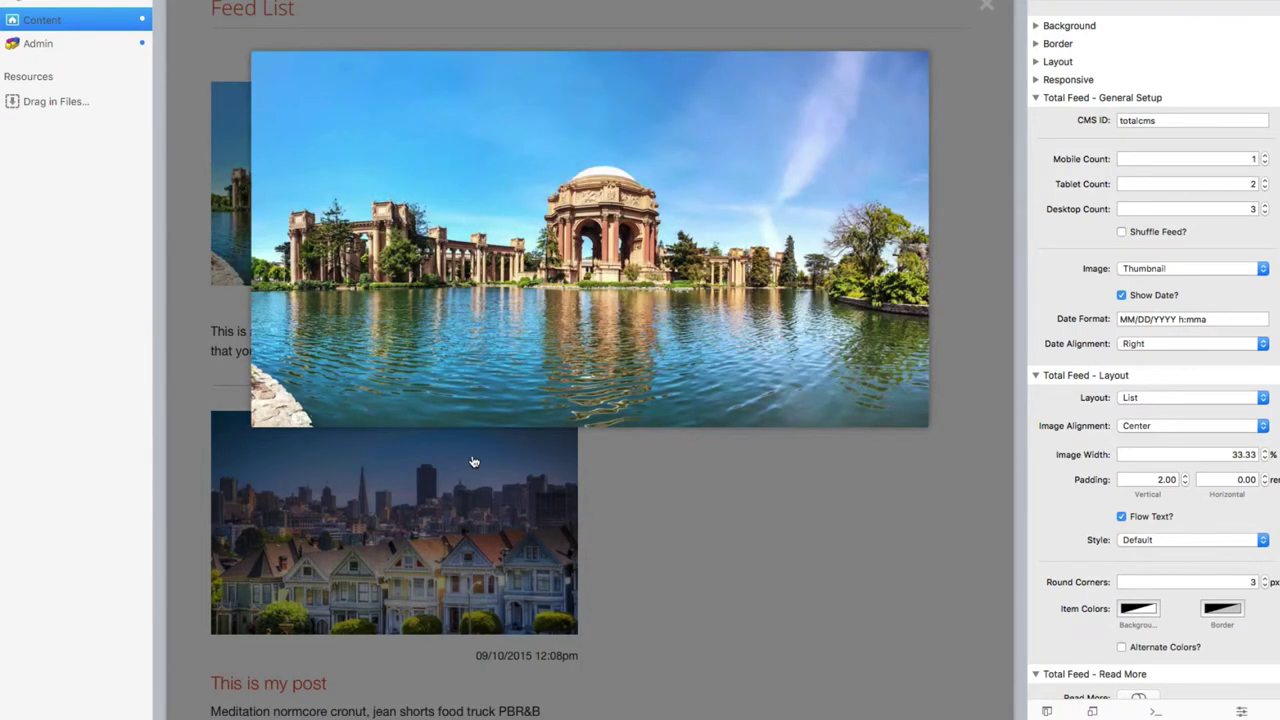
left_click(474, 461)
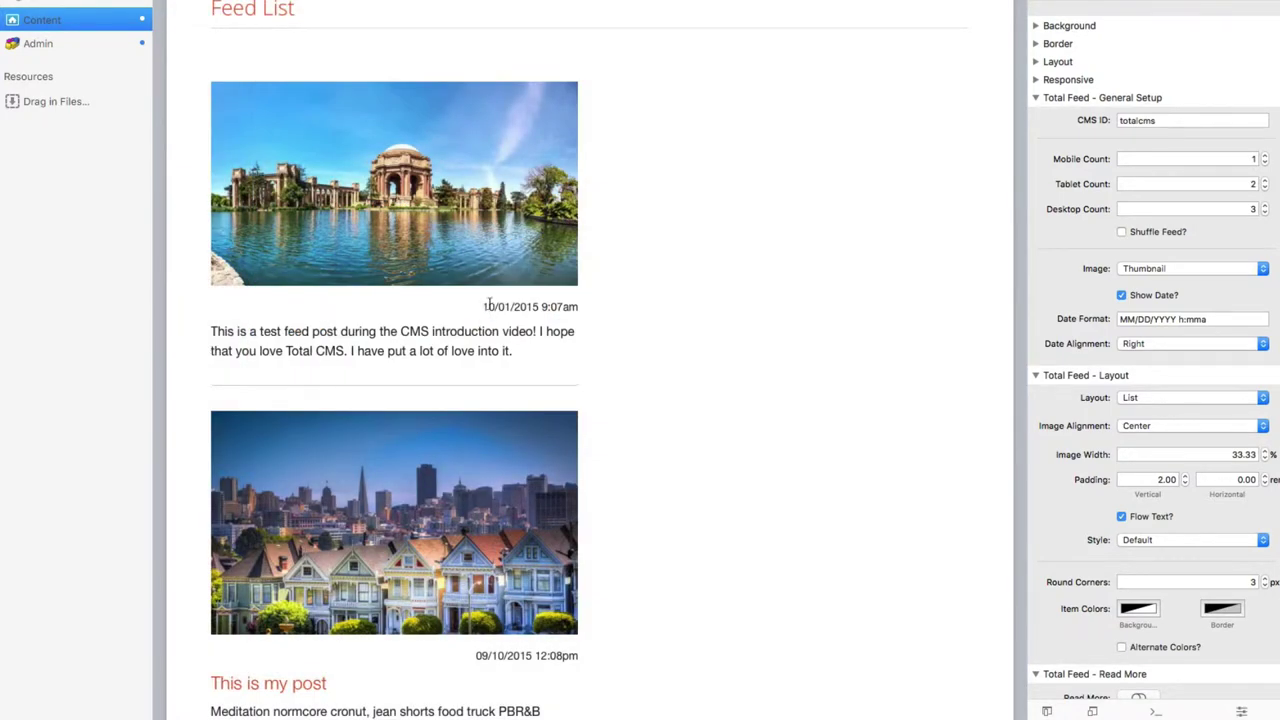
left_click_drag(483, 306, 580, 308)
left_click(581, 312)
left_click_drag(211, 332, 551, 346)
left_click(551, 346)
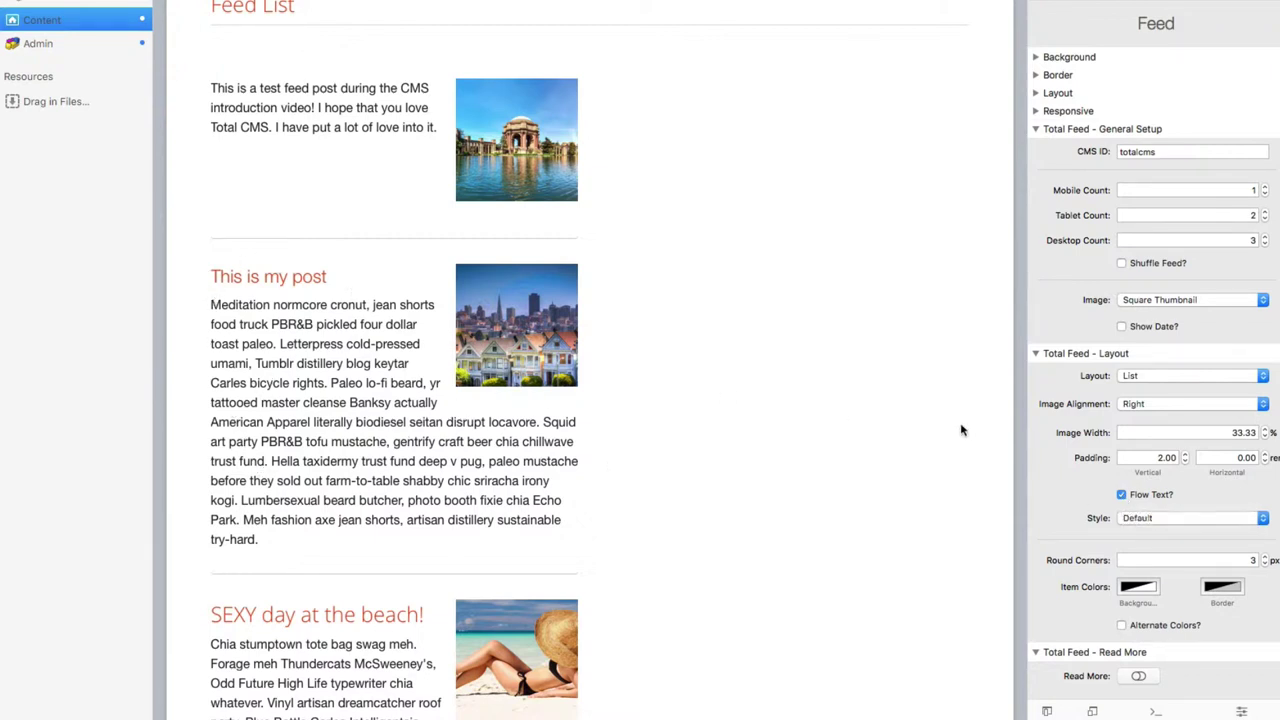
Step: Try the list feed without Flow Text, turn the option back on, and check the available color scheme styles
left_click(1122, 496)
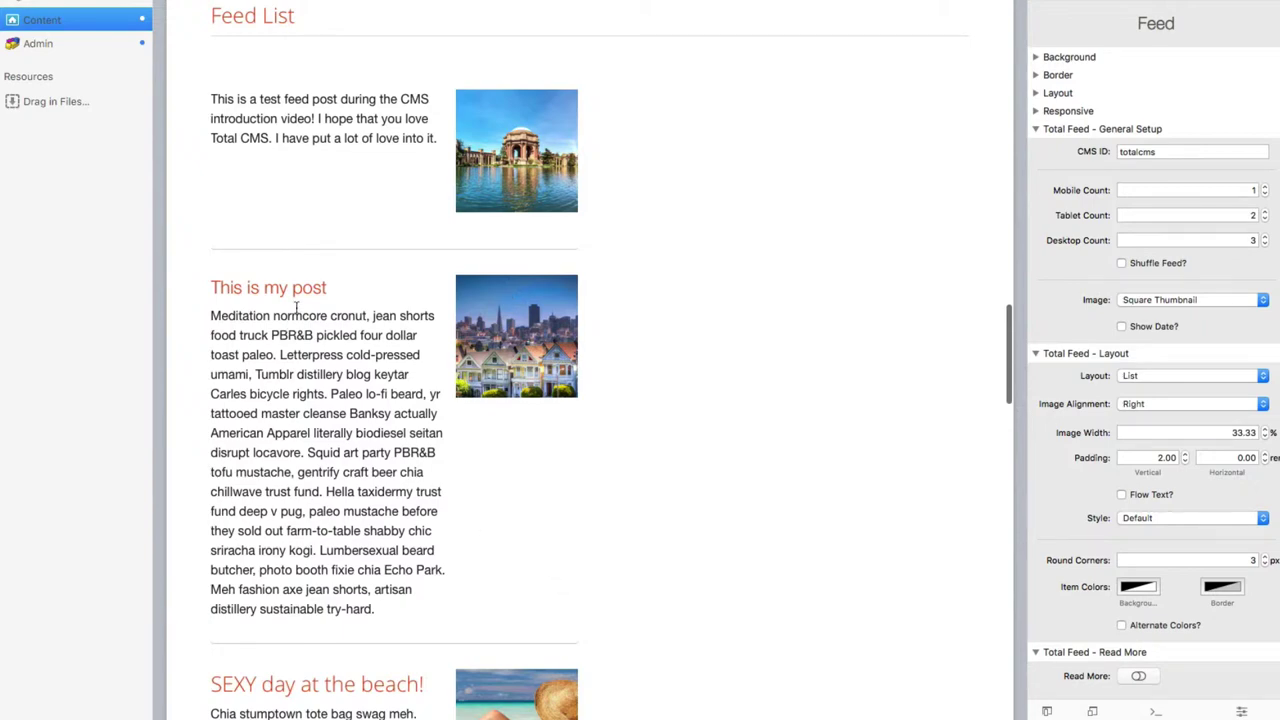
left_click(1121, 494)
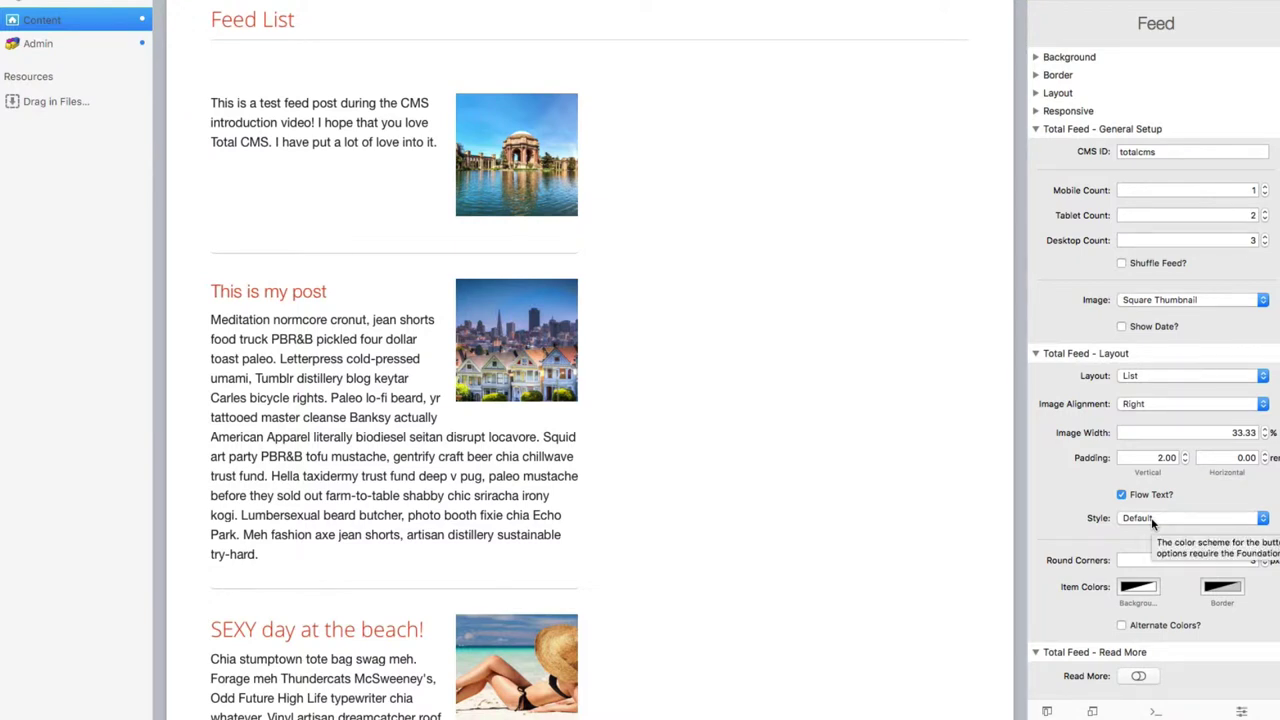
left_click(1152, 519)
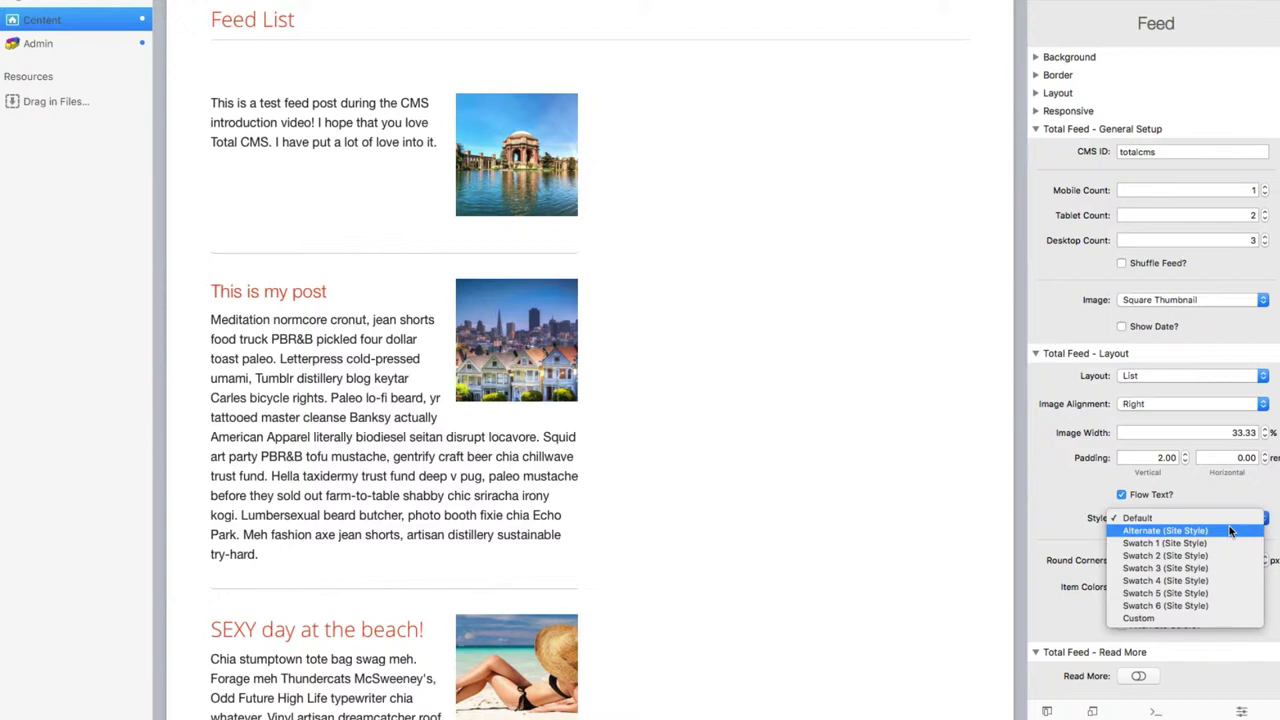
left_click(1219, 619)
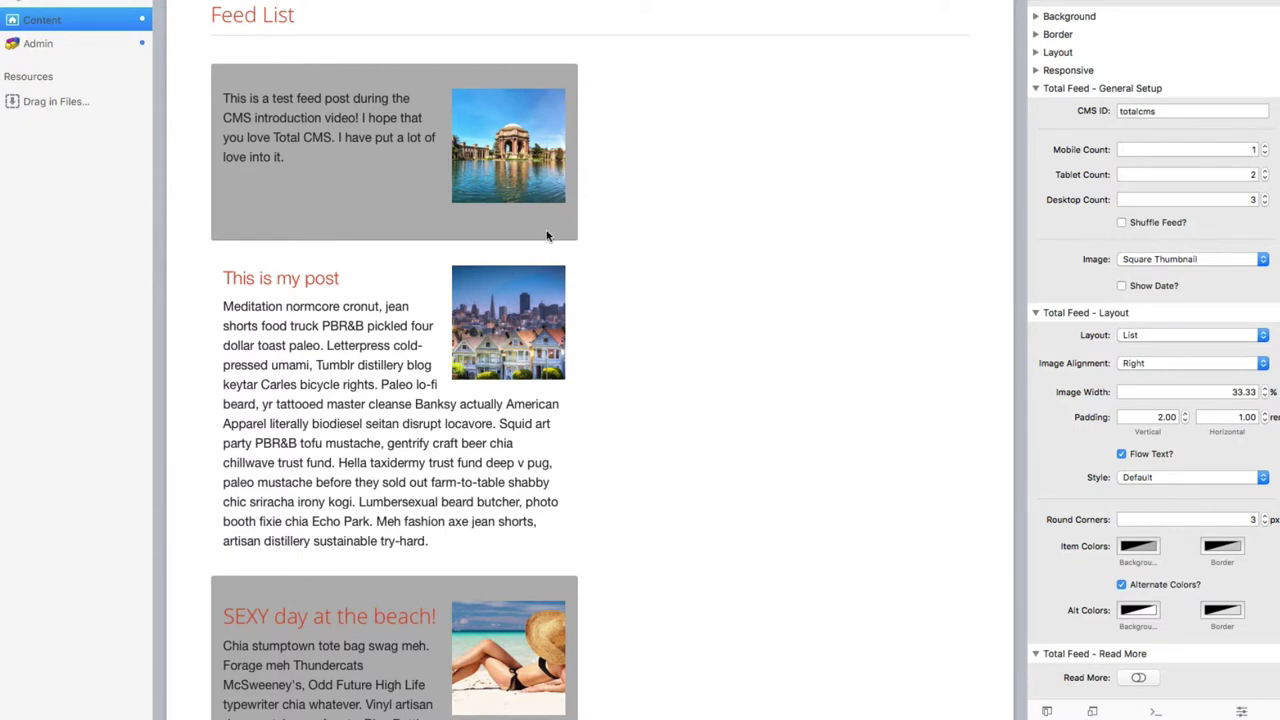
Step: Set the opacity of the feed items' background color to 0% and check the Feed List in preview
left_click(1148, 553)
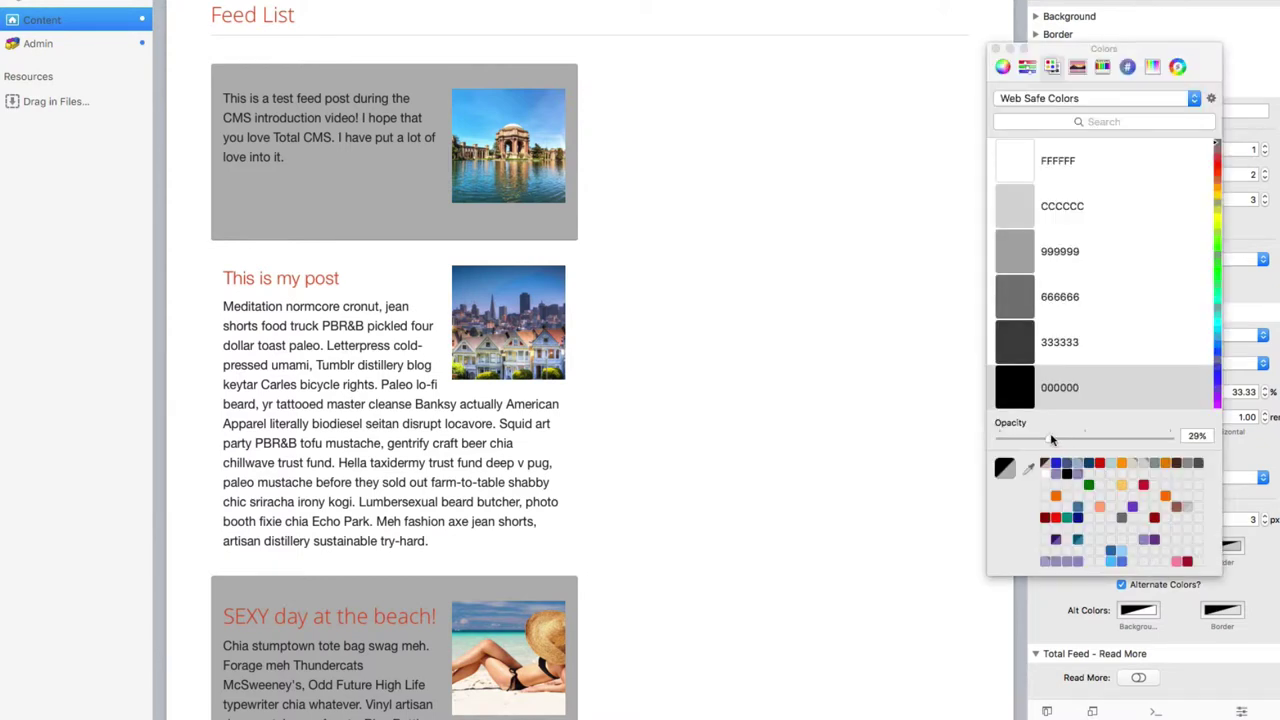
left_click_drag(1050, 440, 998, 438)
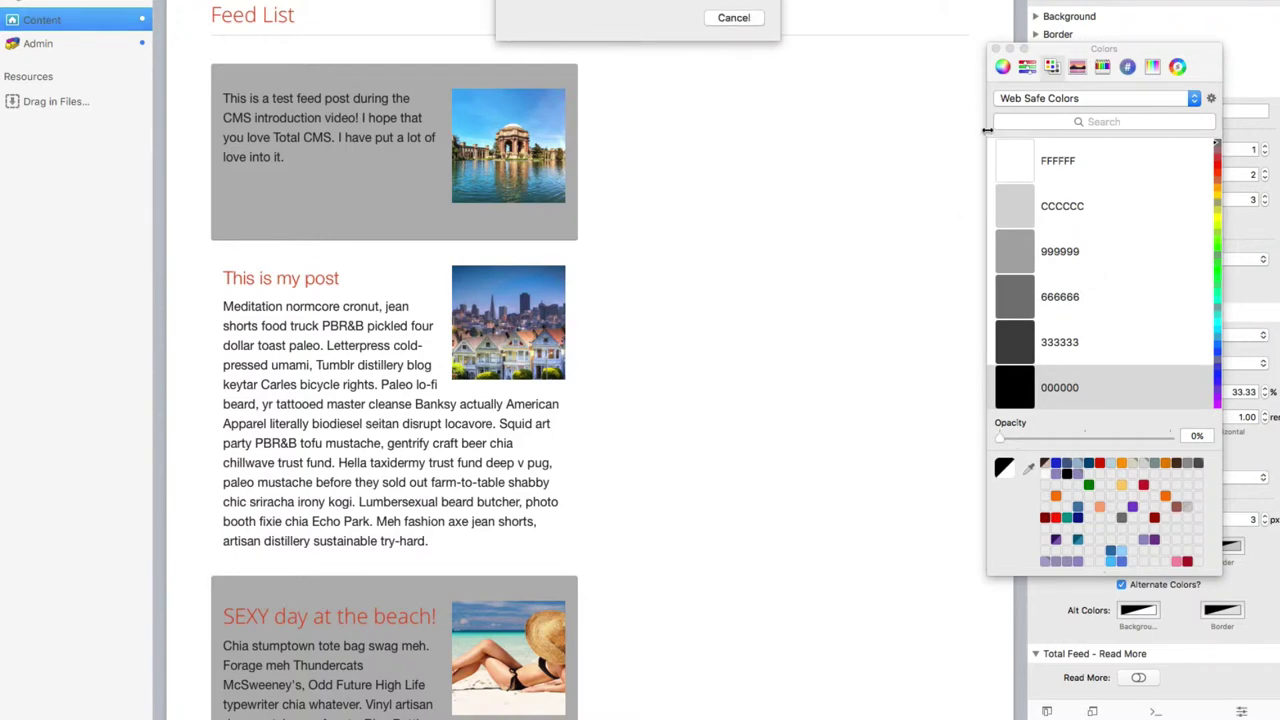
left_click(995, 49)
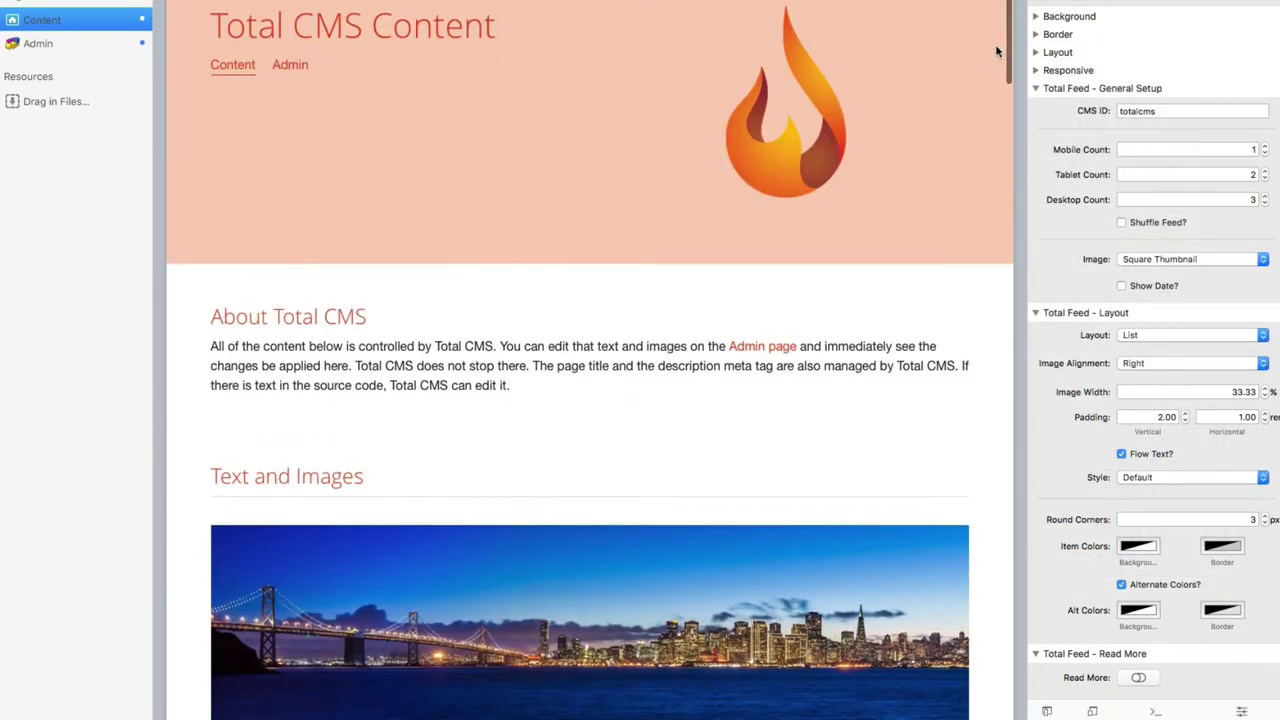
scroll(421, 418, "down", 20)
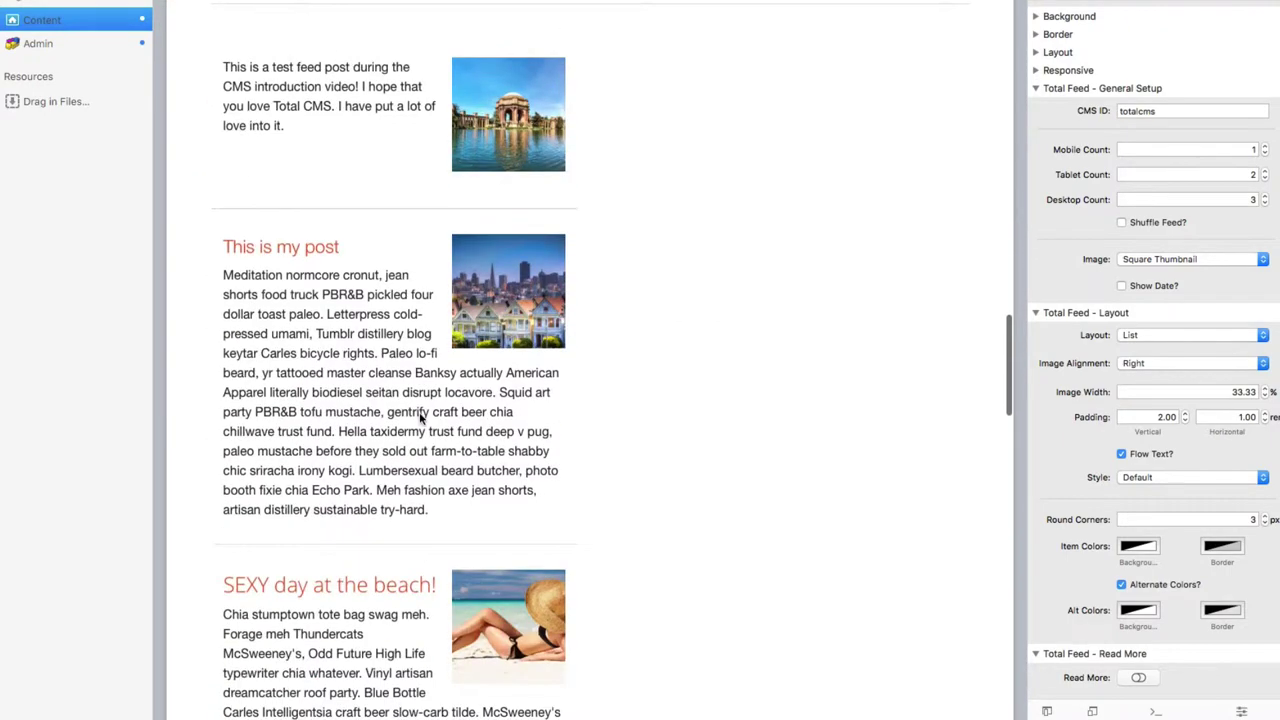
Step: Enable Read More for the Feed List and test expanding and collapsing the "This is my post" entry
left_click(1138, 678)
scroll(1180, 560, "down", 3)
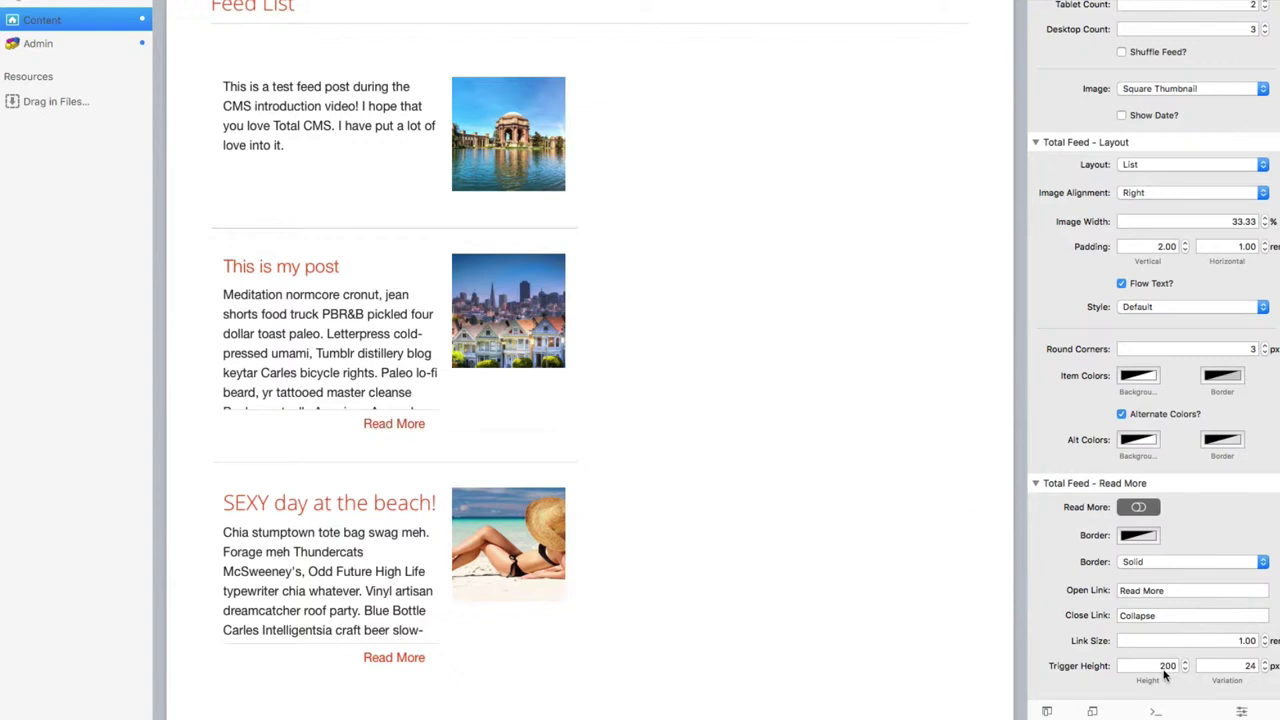
left_click(394, 424)
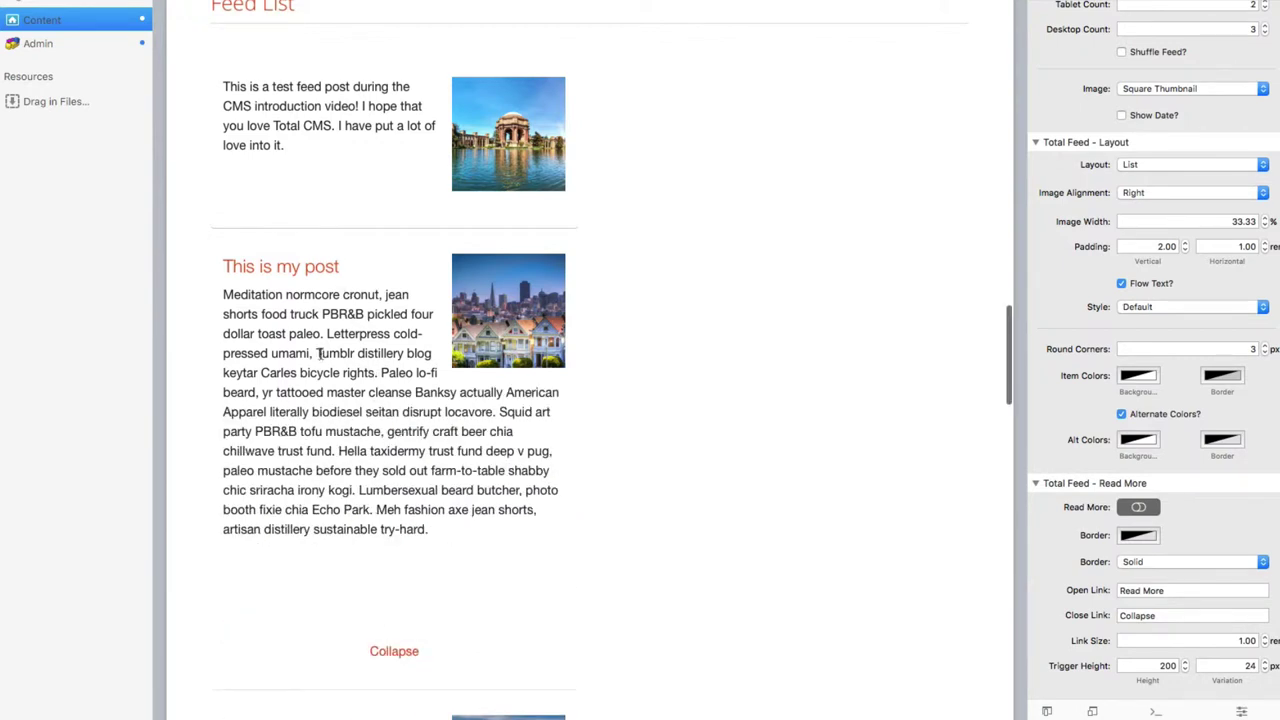
left_click(397, 652)
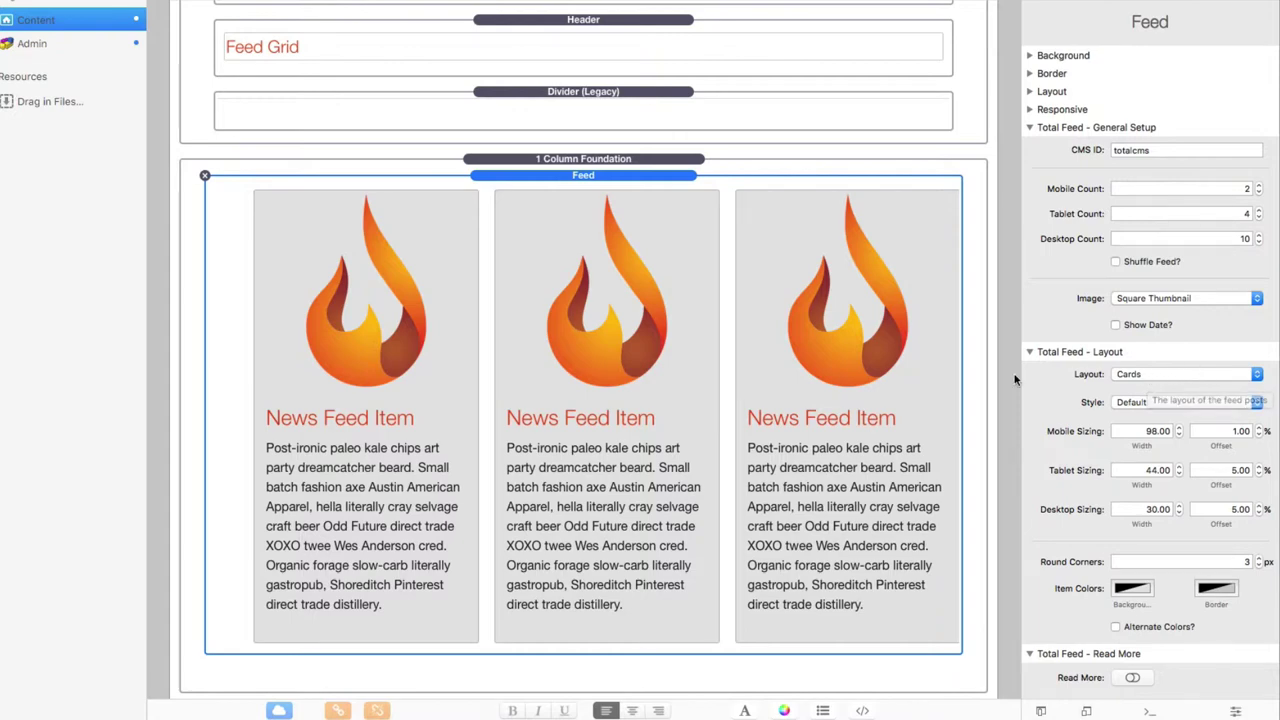
Step: Preview the Feed Grid's Cards layout and review its desktop, tablet and mobile sizing settings
key("super+r")
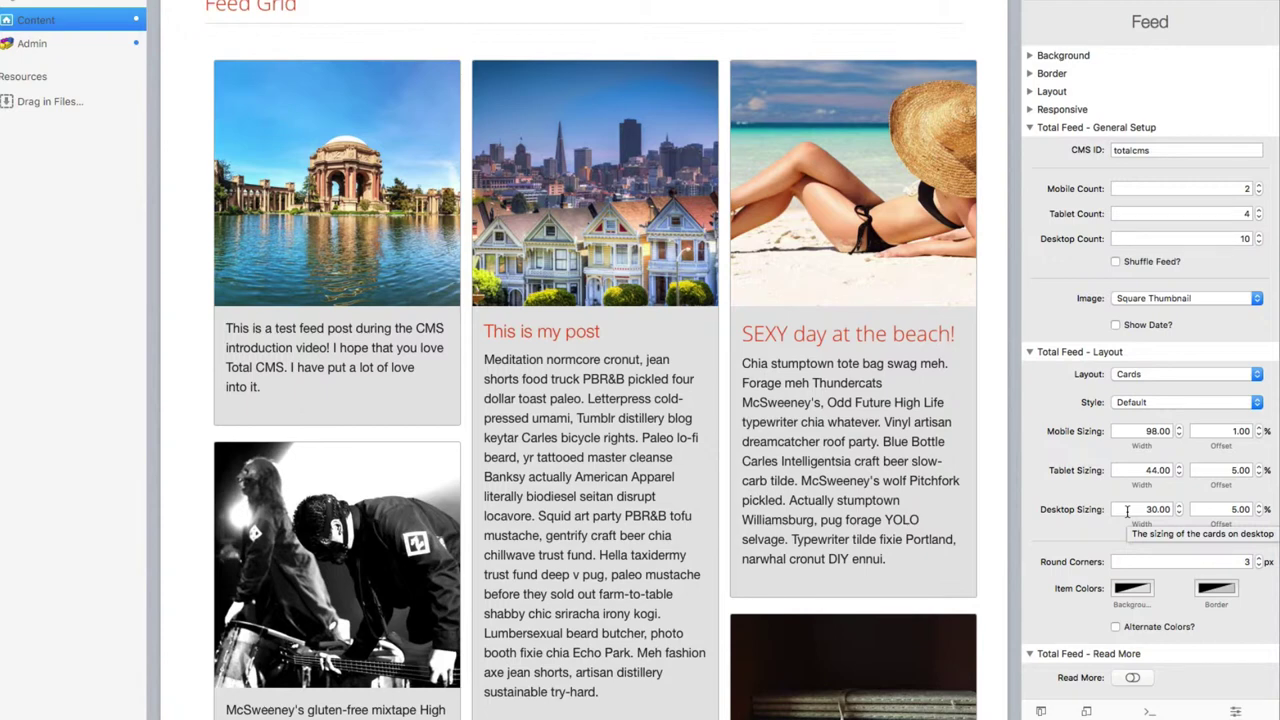
left_click(1132, 475)
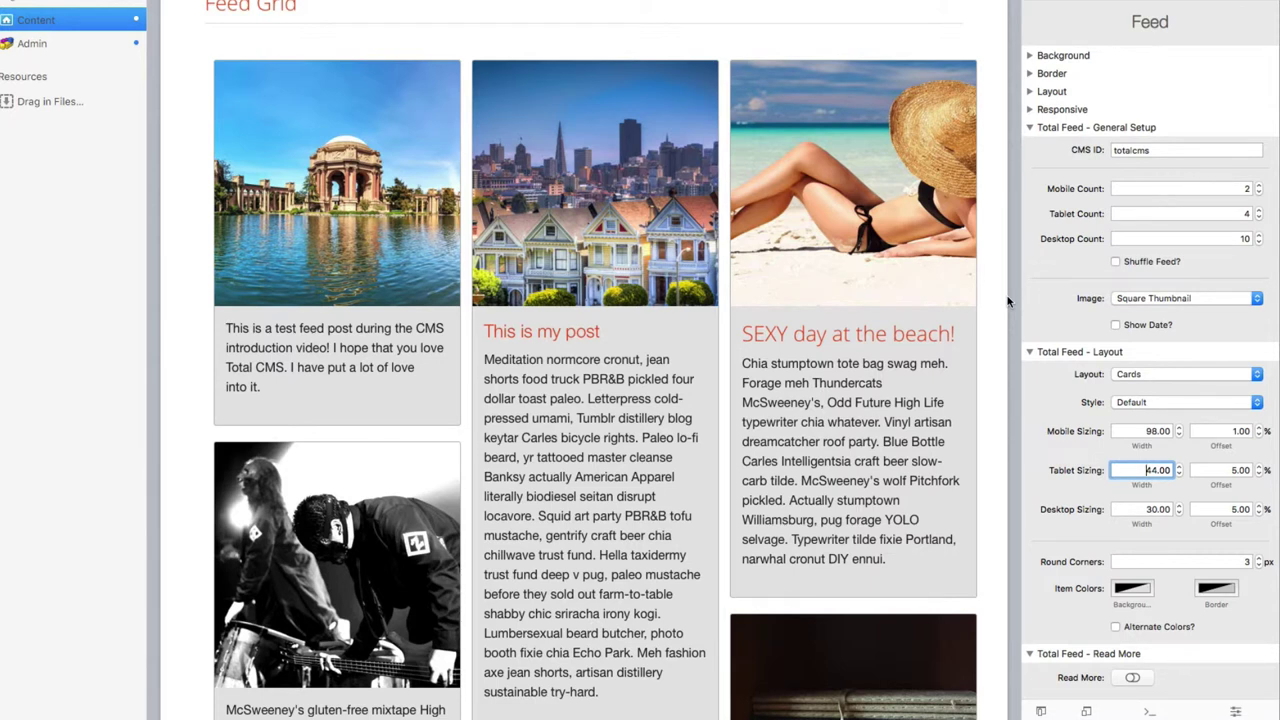
left_click(1137, 430)
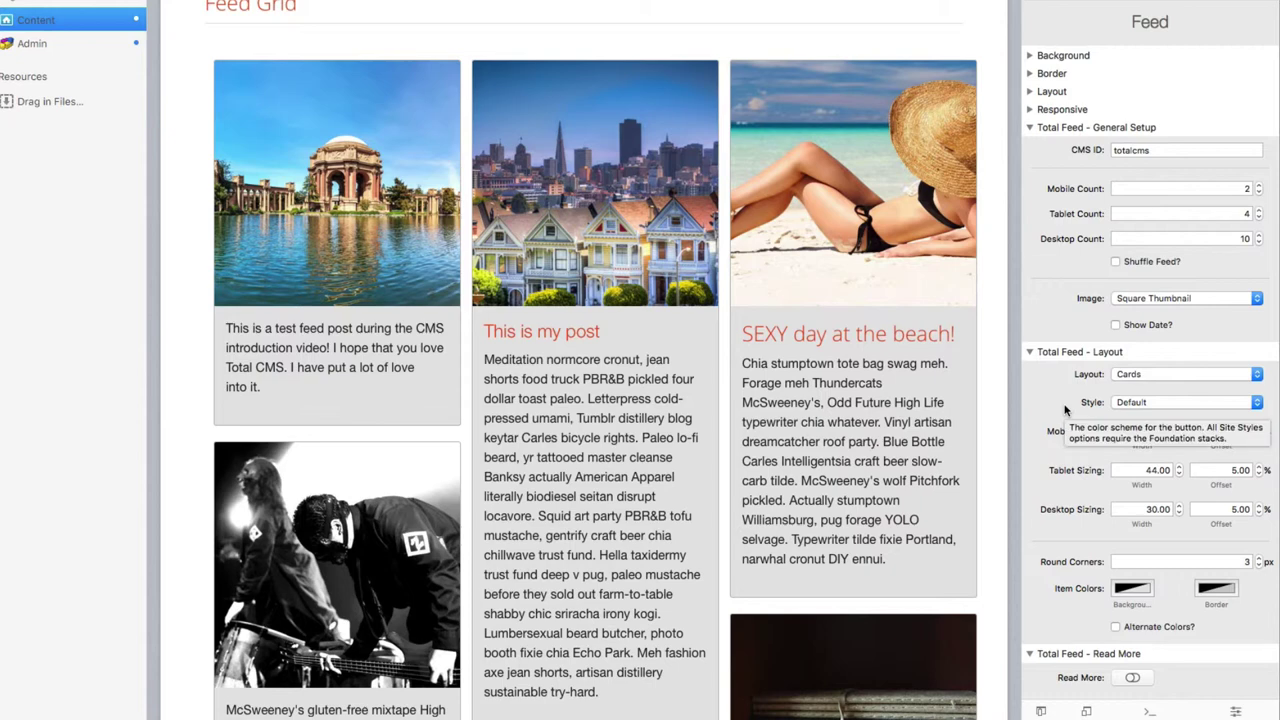
left_click(1147, 431)
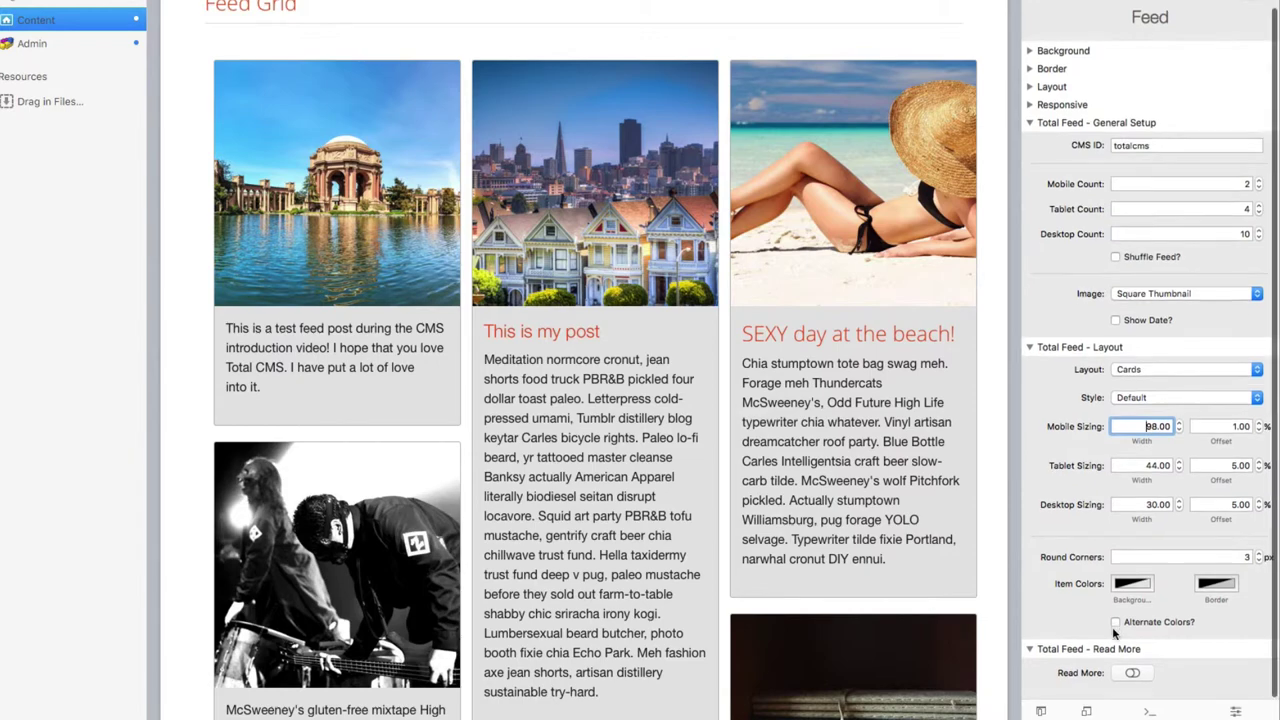
Step: Enable Read More for the Feed Grid and expand the "This is my post" card in preview
left_click(1132, 679)
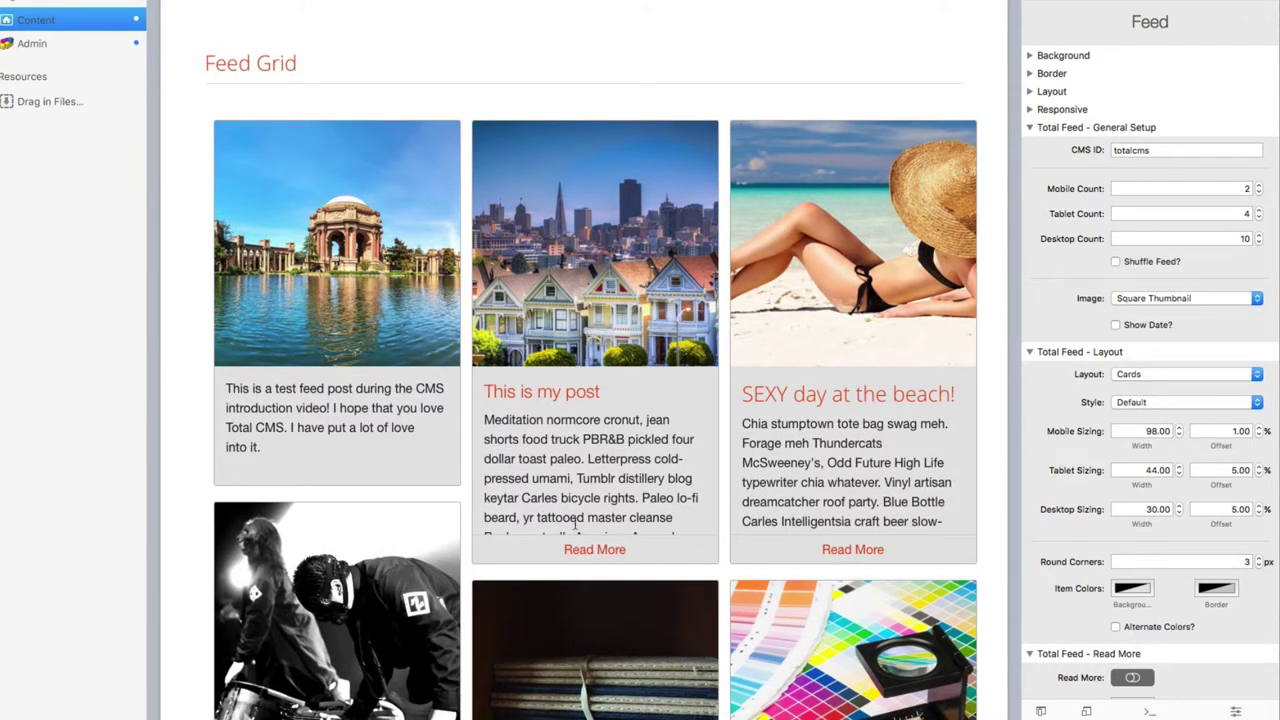
left_click(594, 550)
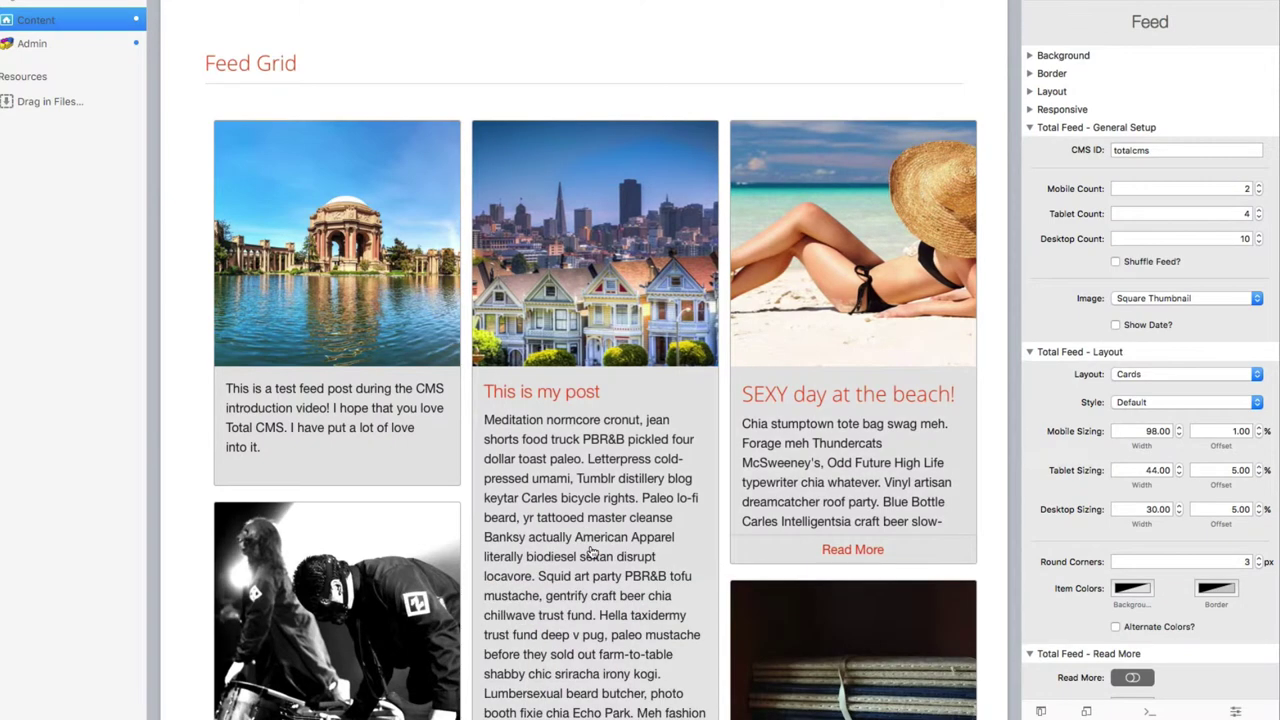
scroll(560, 345, "down", 3)
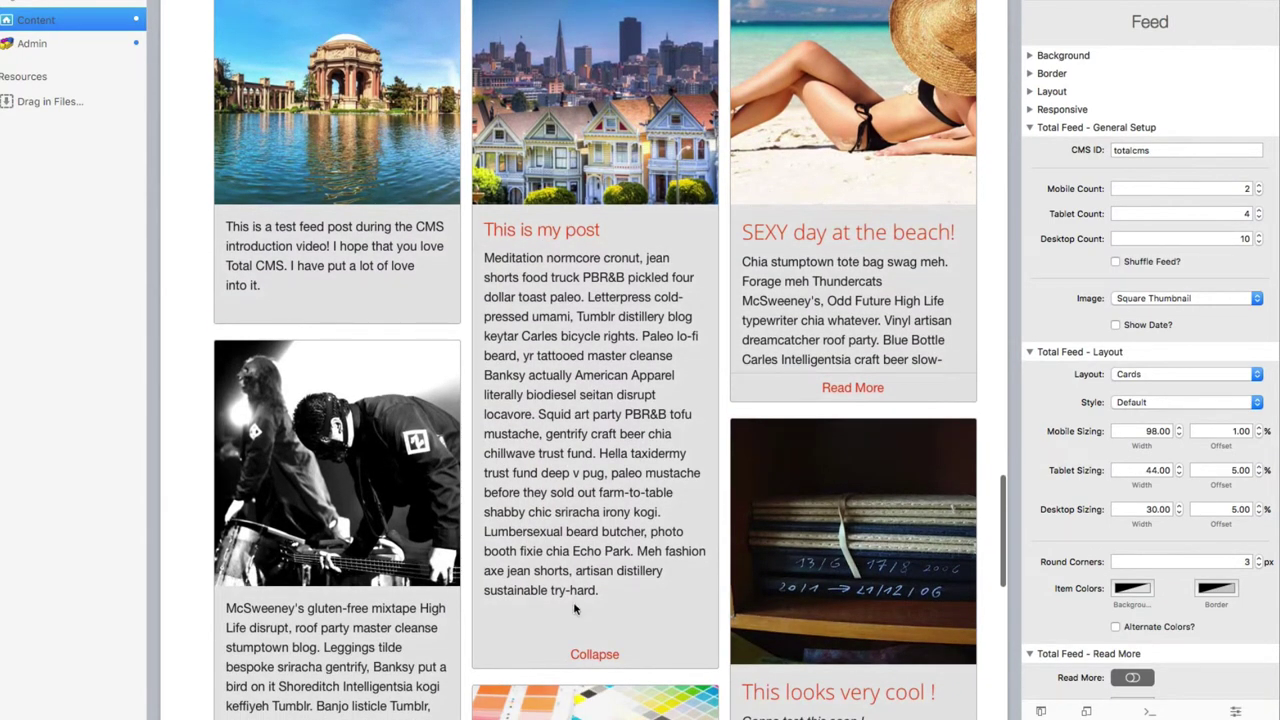